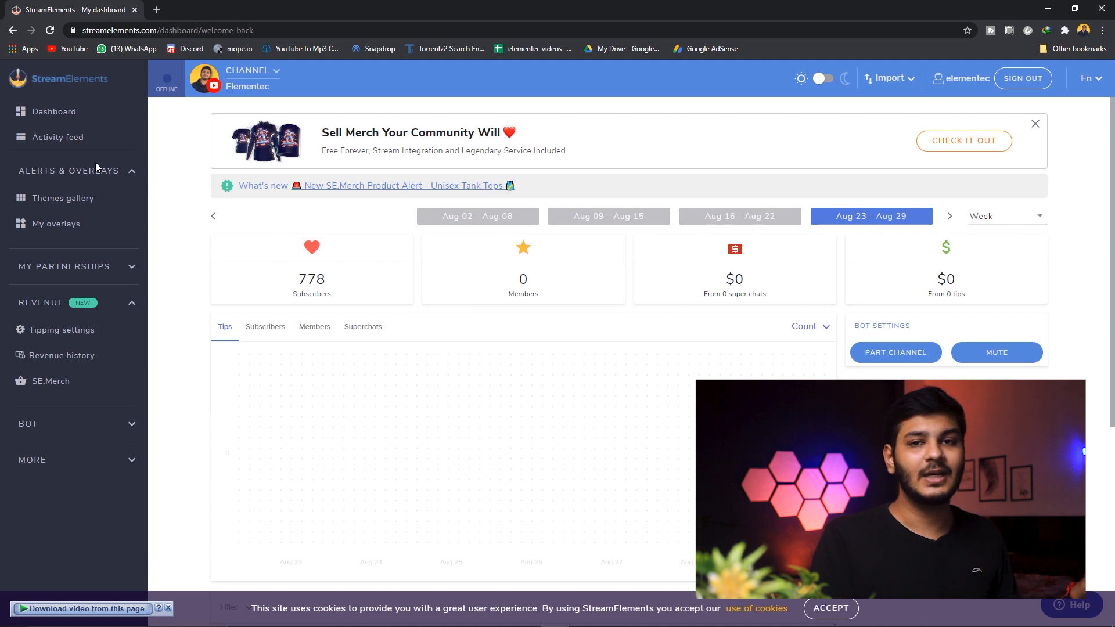
# Create overlays from the Bullet Rain Animated Super Theme in the themes gallery, using the overlay name "elementec"
pyautogui.click(66, 201)
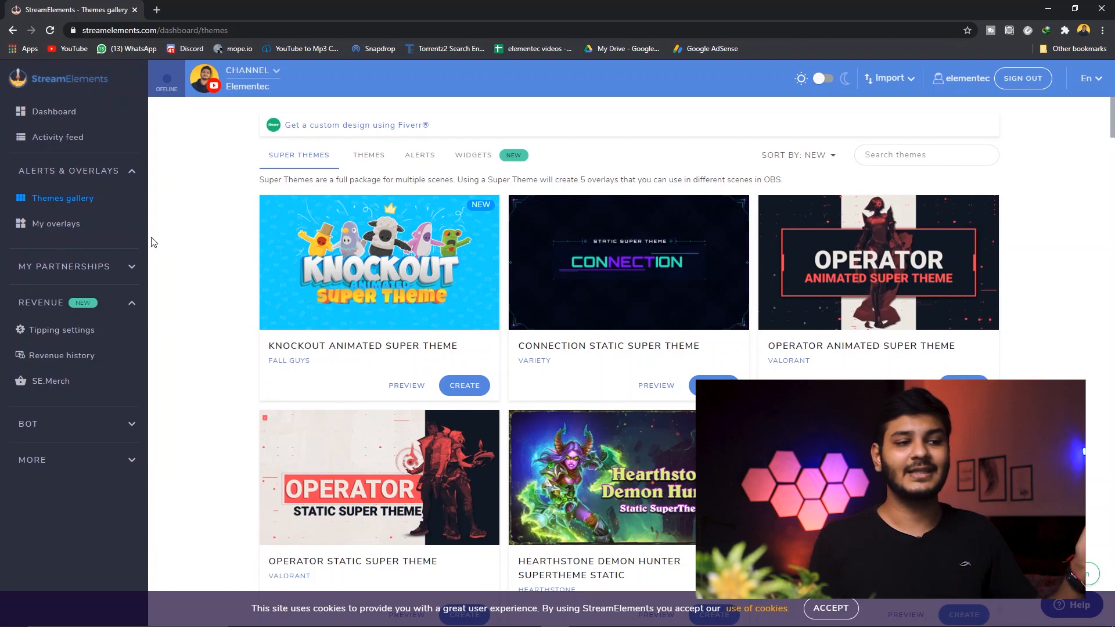
pyautogui.scroll(-10, 507, 289)
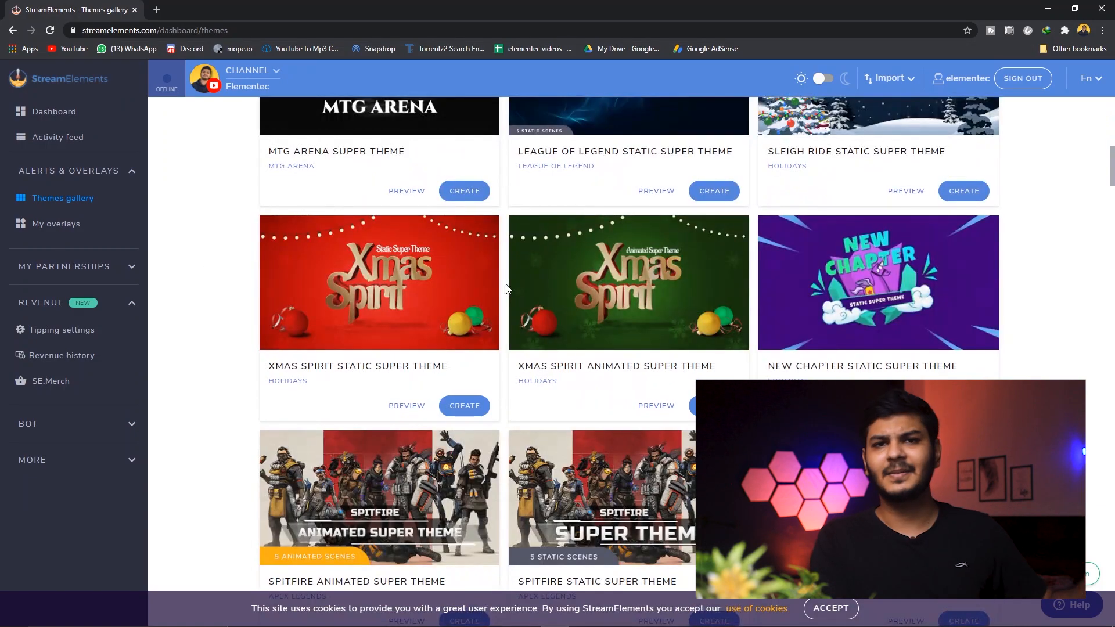
pyautogui.scroll(-10, 507, 289)
pyautogui.scroll(-15, 602, 371)
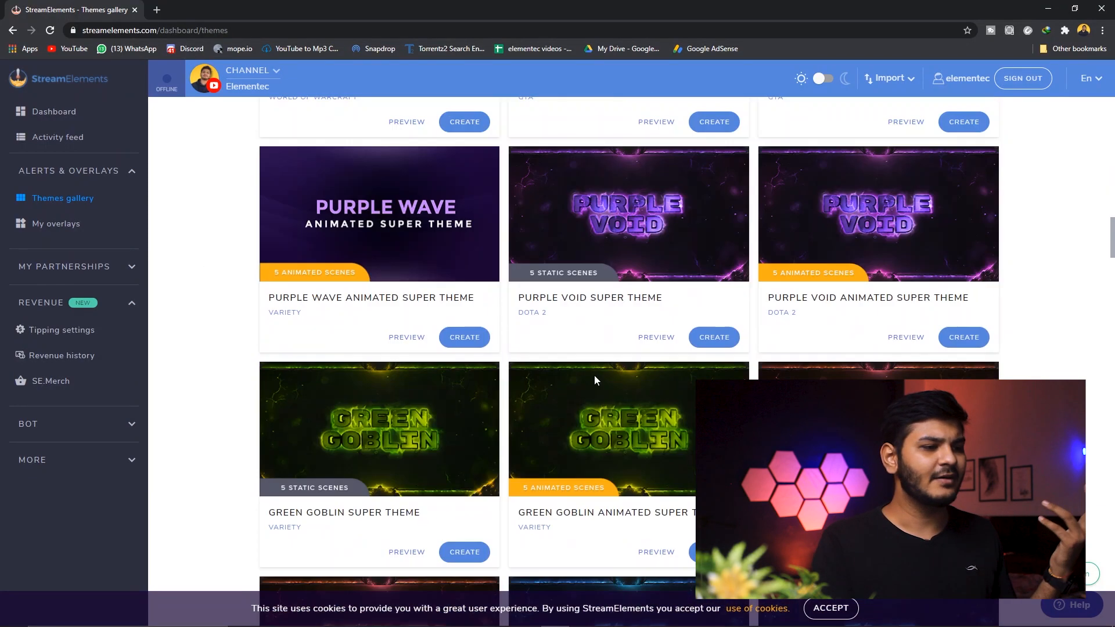
pyautogui.scroll(-12, 596, 380)
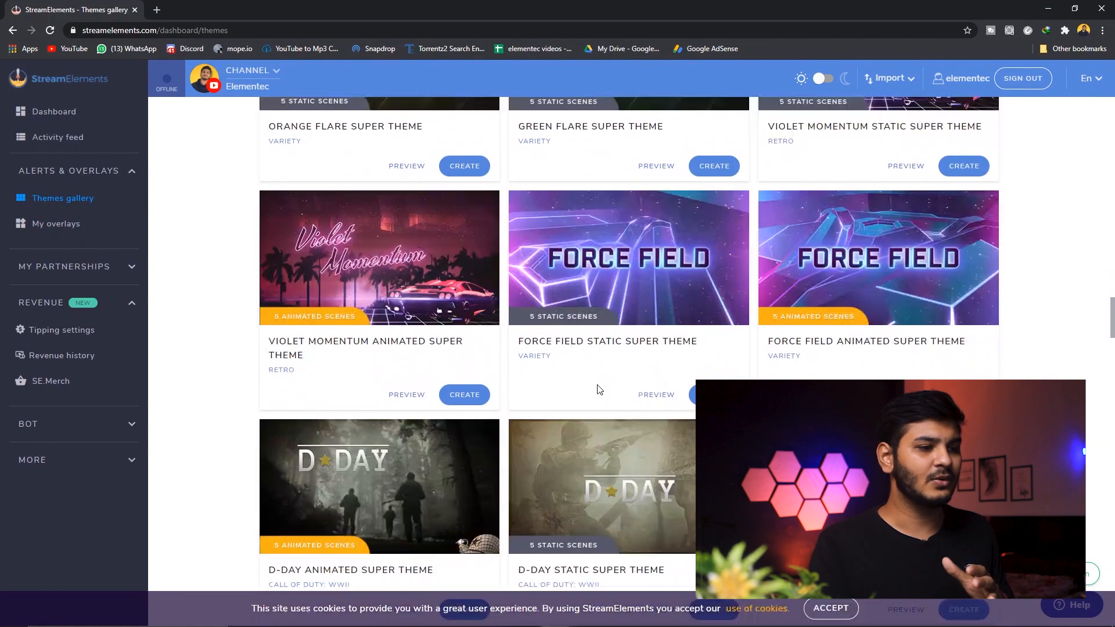
pyautogui.scroll(-20, 580, 406)
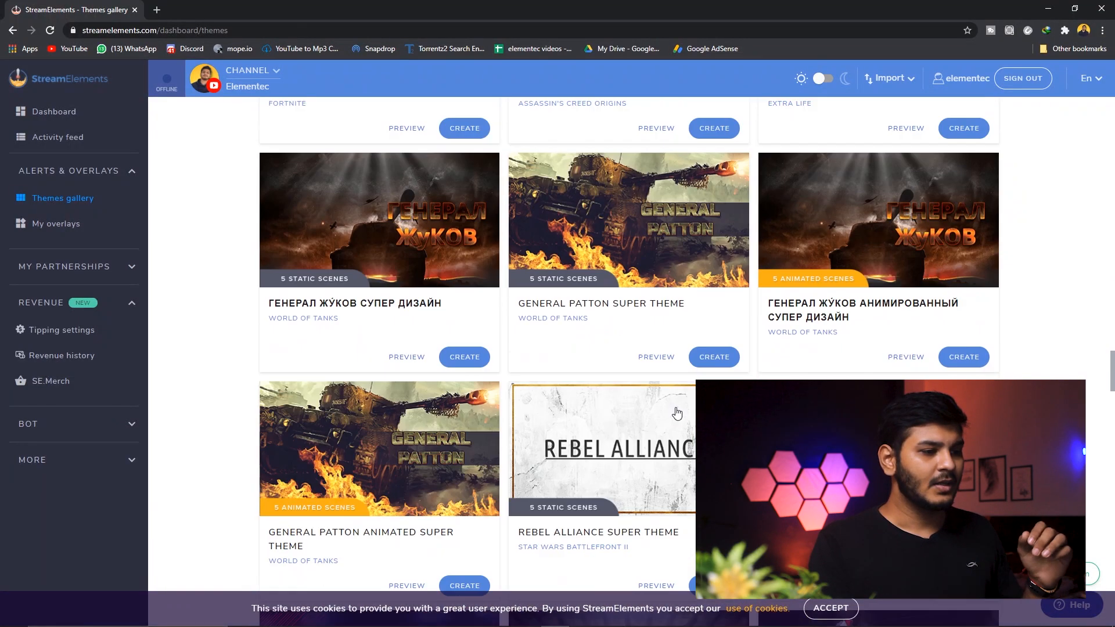
pyautogui.scroll(5, 662, 479)
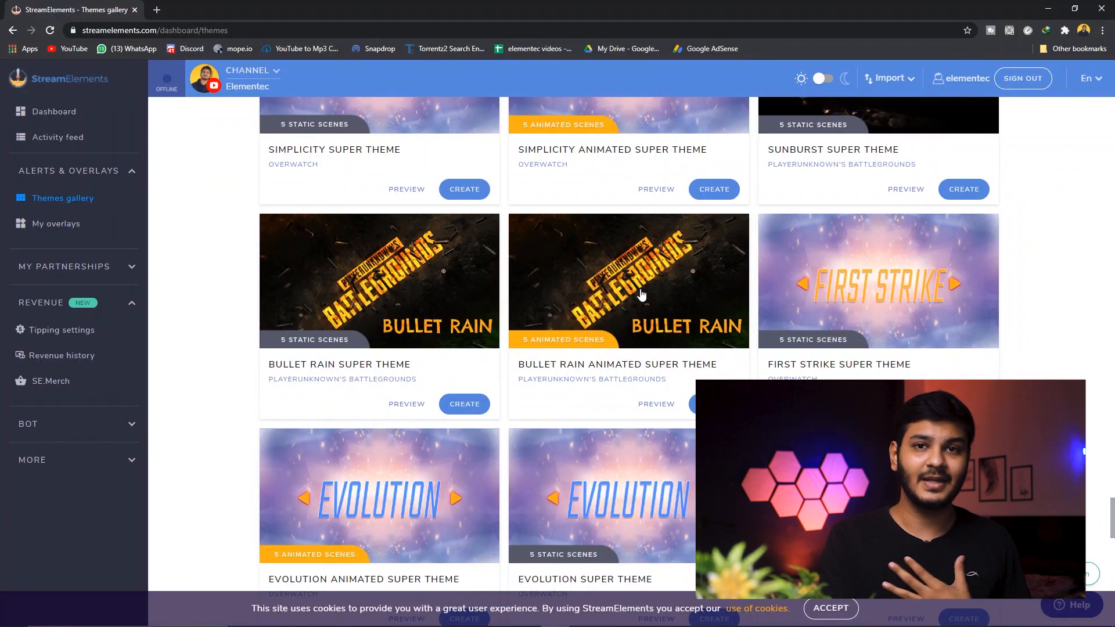
pyautogui.click(714, 404)
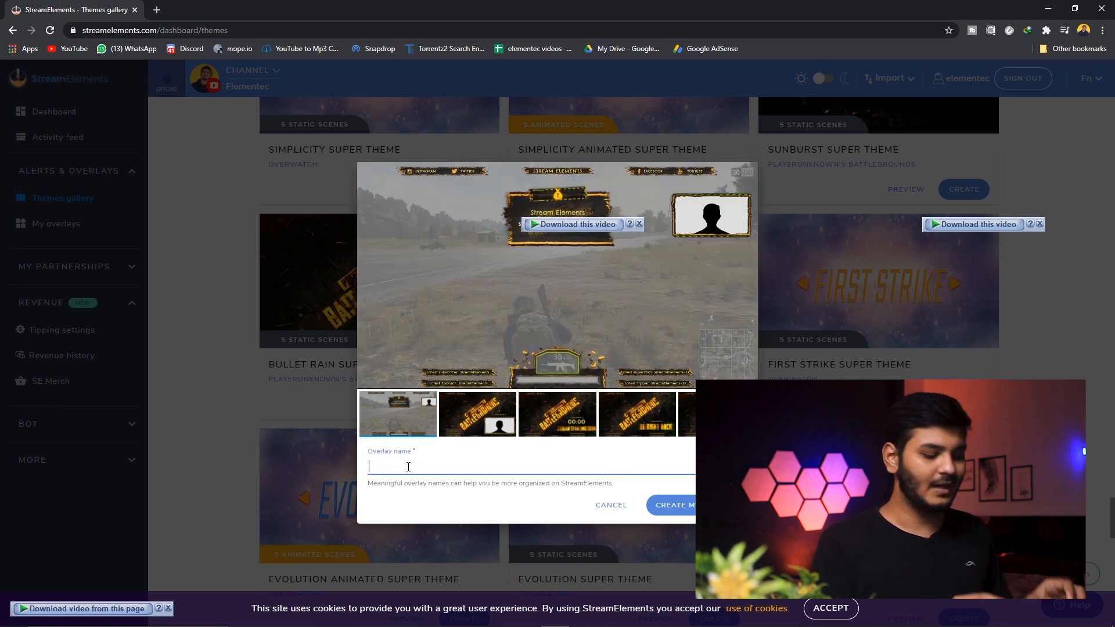
pyautogui.write('elementec')
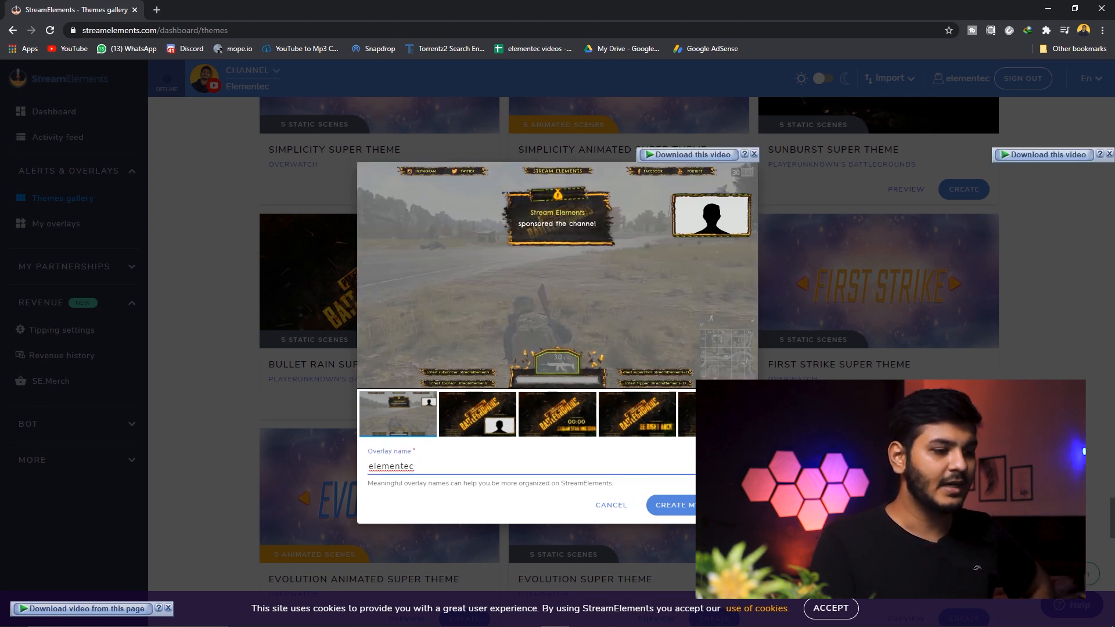
pyautogui.click(692, 506)
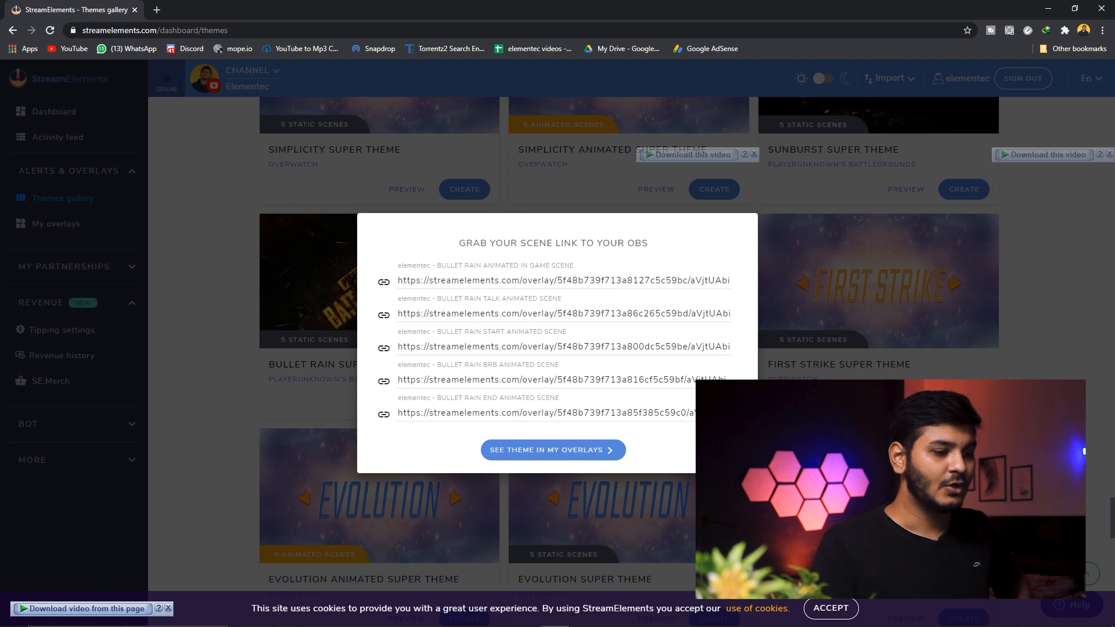
# Switch to OBS Studio and add a new scene named "coming soon"
pyautogui.click(669, 621)
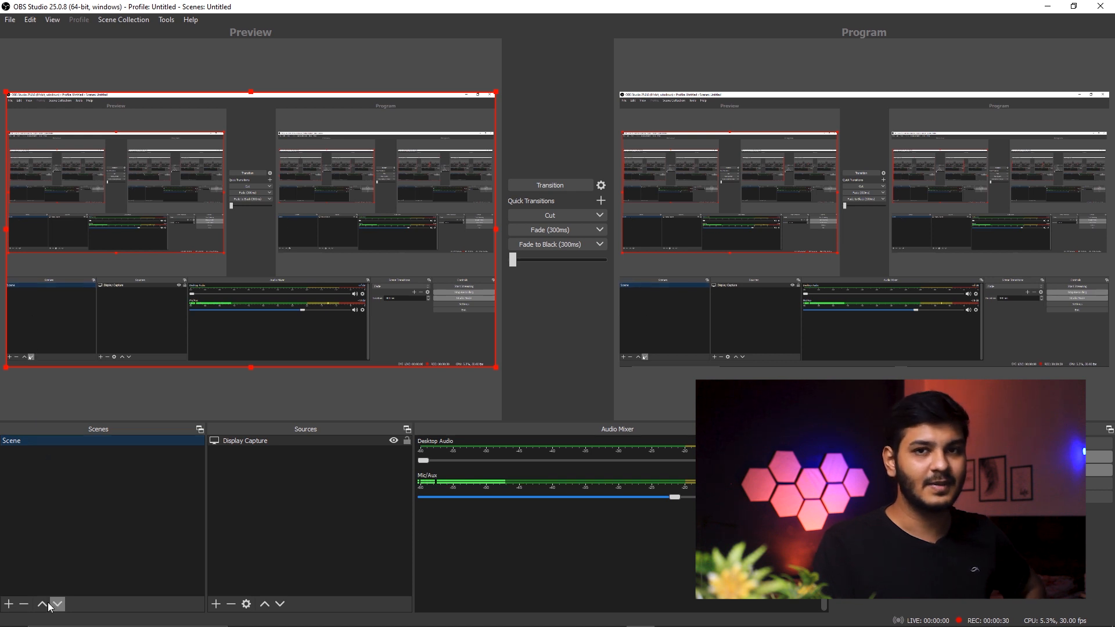
pyautogui.click(10, 605)
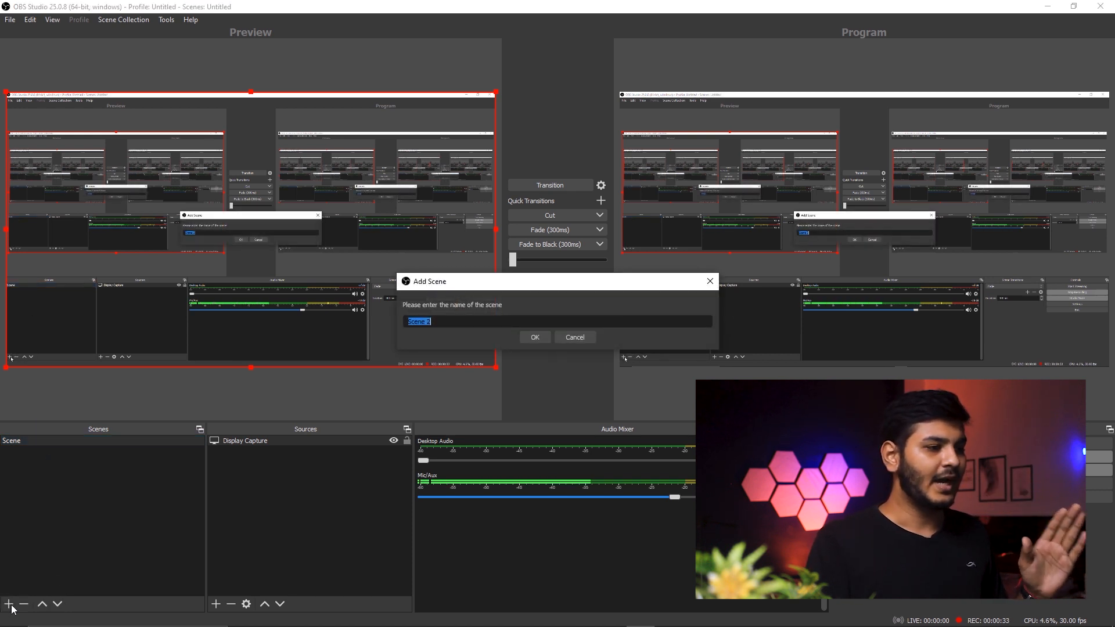
pyautogui.write('coming soon')
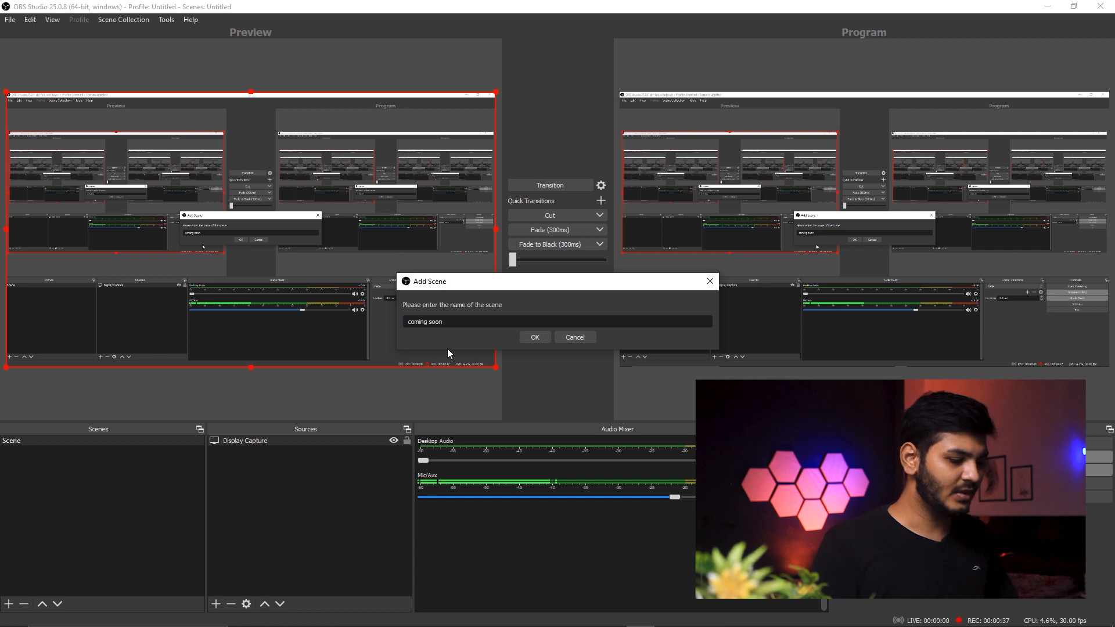
pyautogui.click(527, 338)
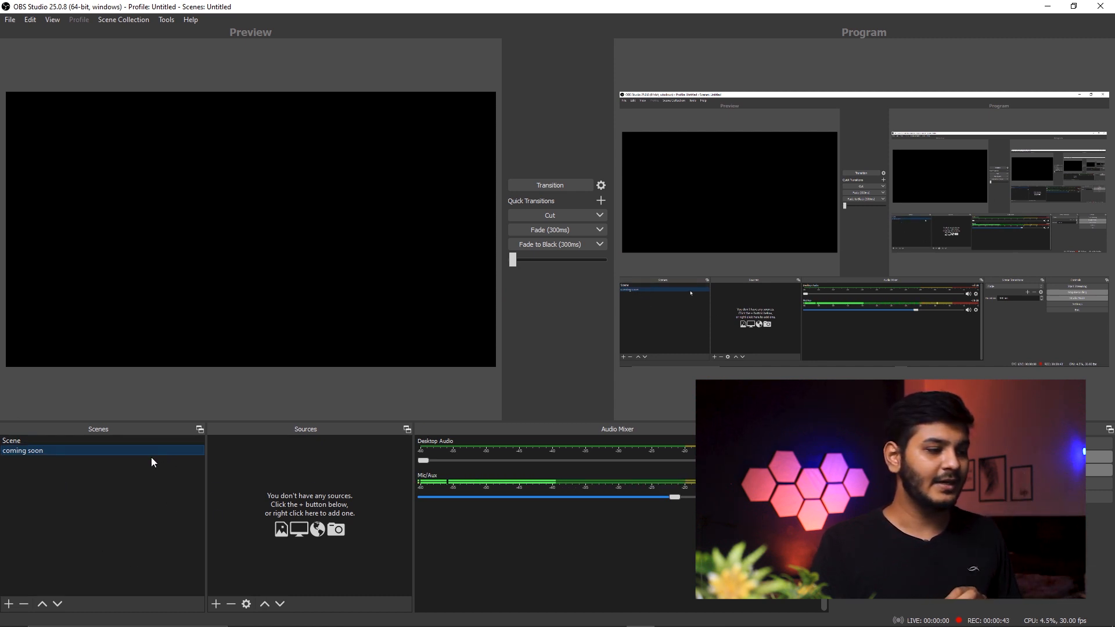
# Add a Browser source named "1" to the coming soon scene
pyautogui.click(307, 497)
pyautogui.click(216, 605)
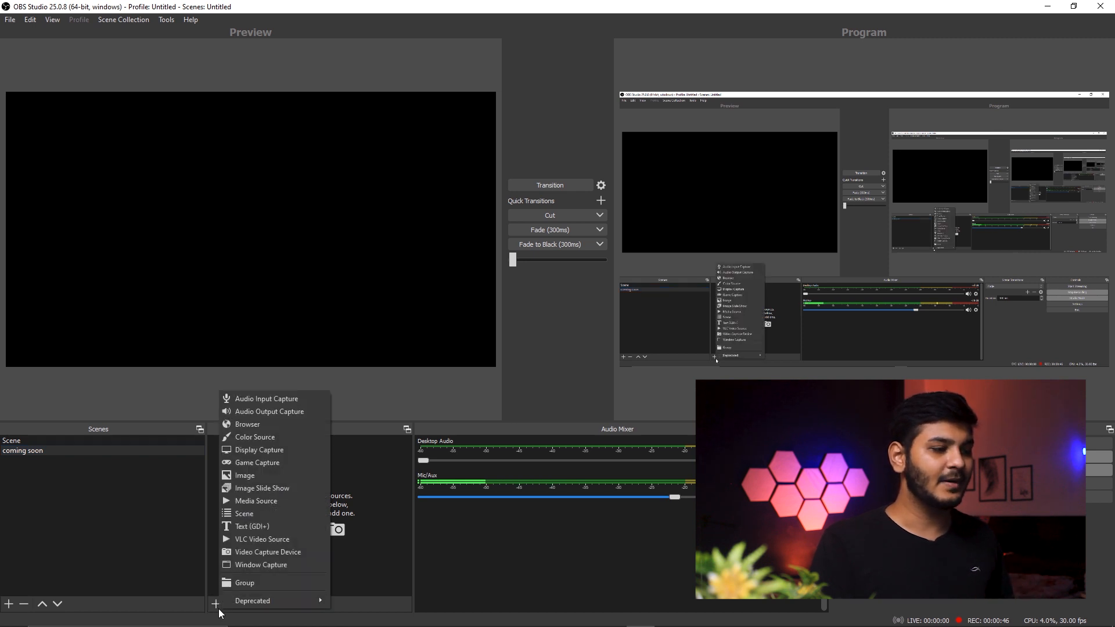
pyautogui.click(257, 425)
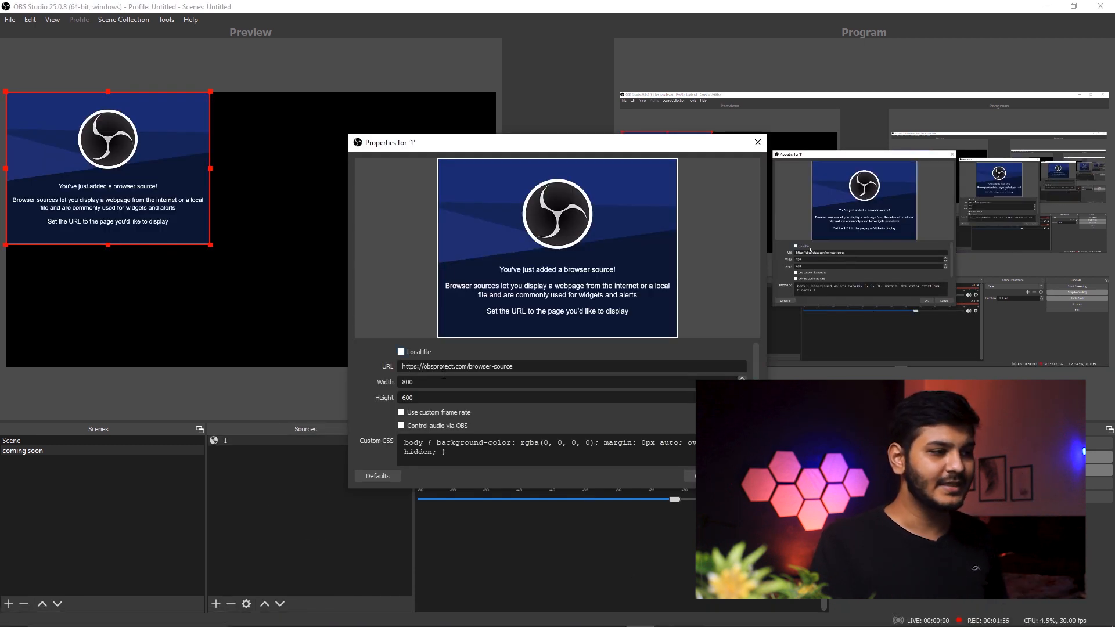
# Copy the Bullet Rain Start animated scene link from StreamElements and paste it as the browser source's URL in OBS Studio
pyautogui.click(556, 617)
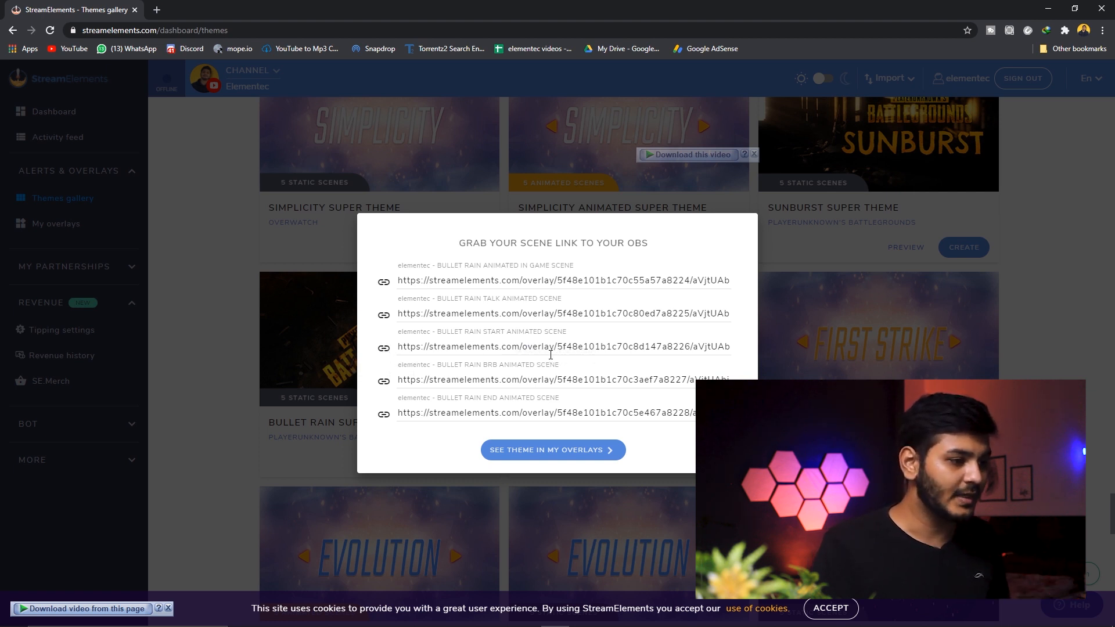
pyautogui.moveTo(578, 625)
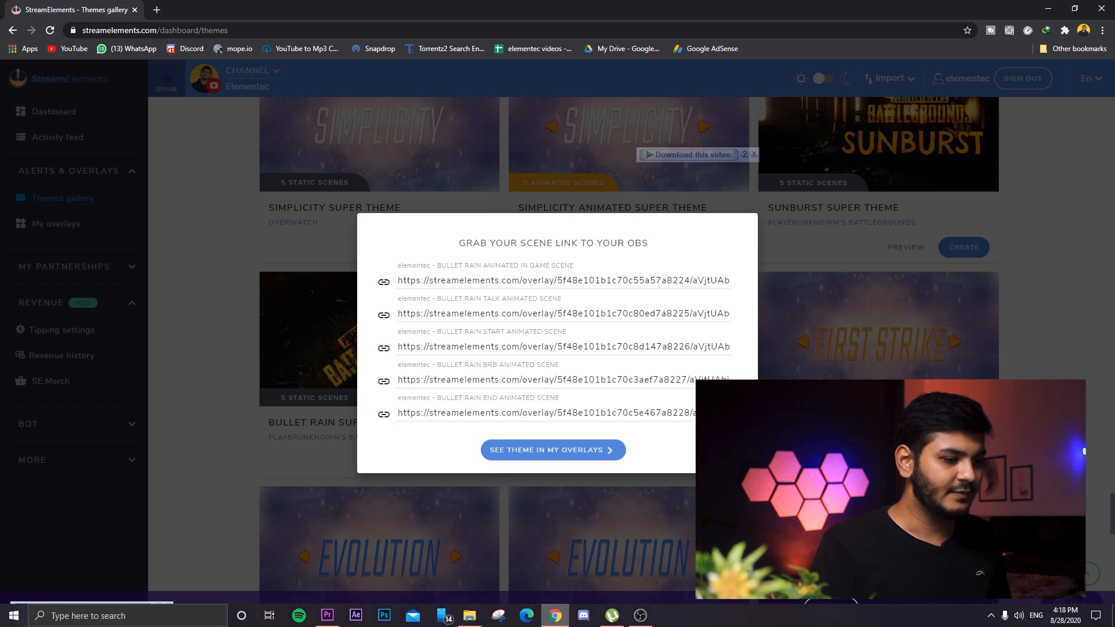
pyautogui.click(639, 616)
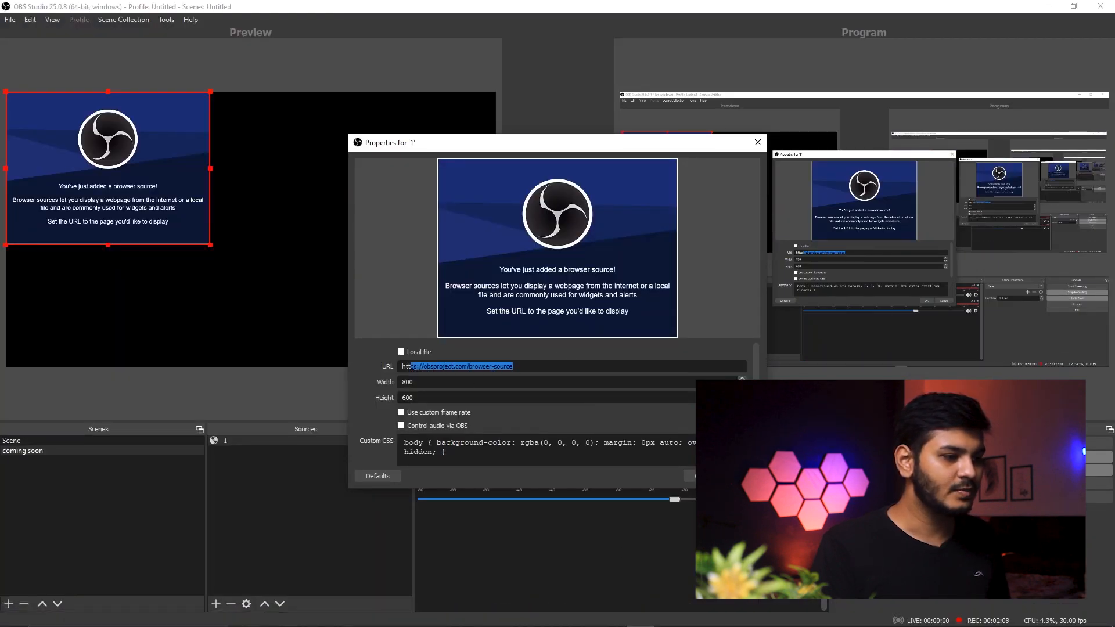
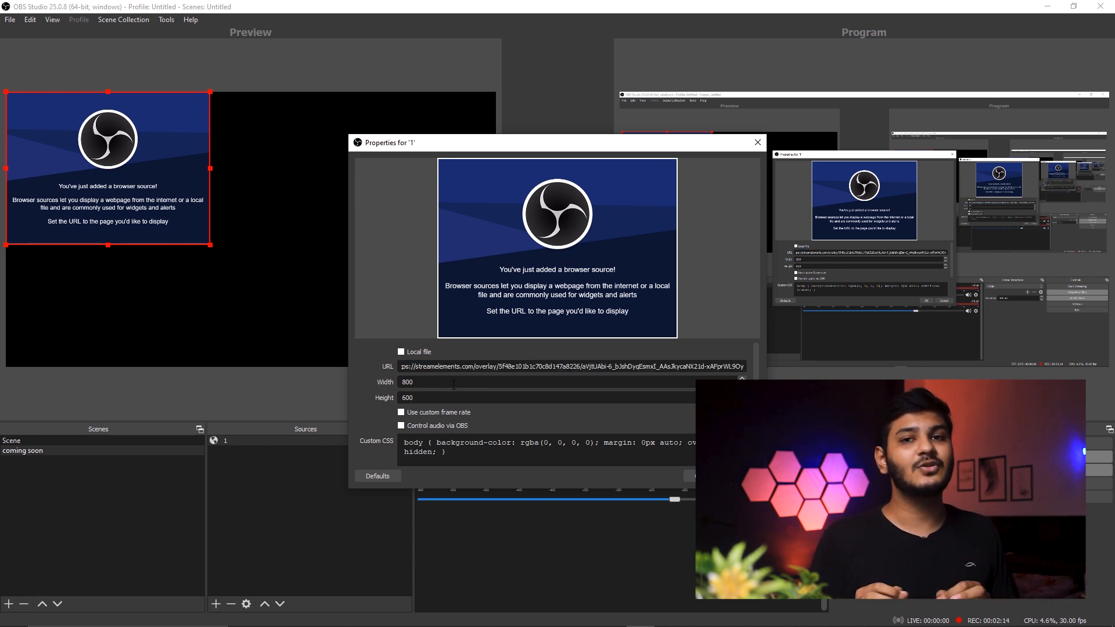
# Set the browser source's width to 1920 and height to 1080, and accept its properties
pyautogui.write('1920')
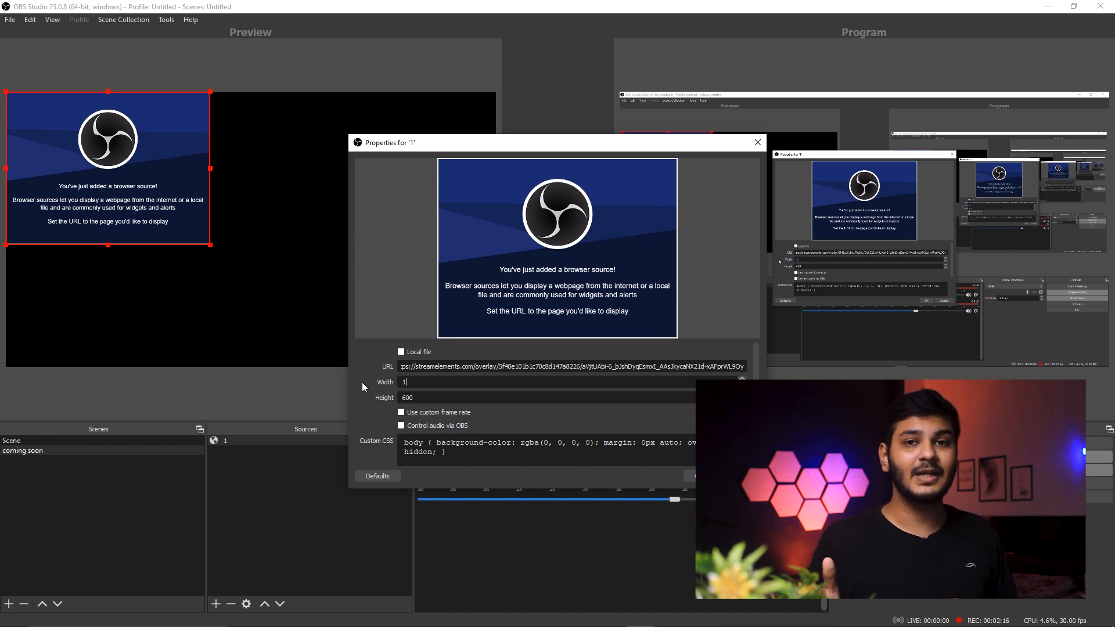
pyautogui.press('Tab')
pyautogui.write('1080')
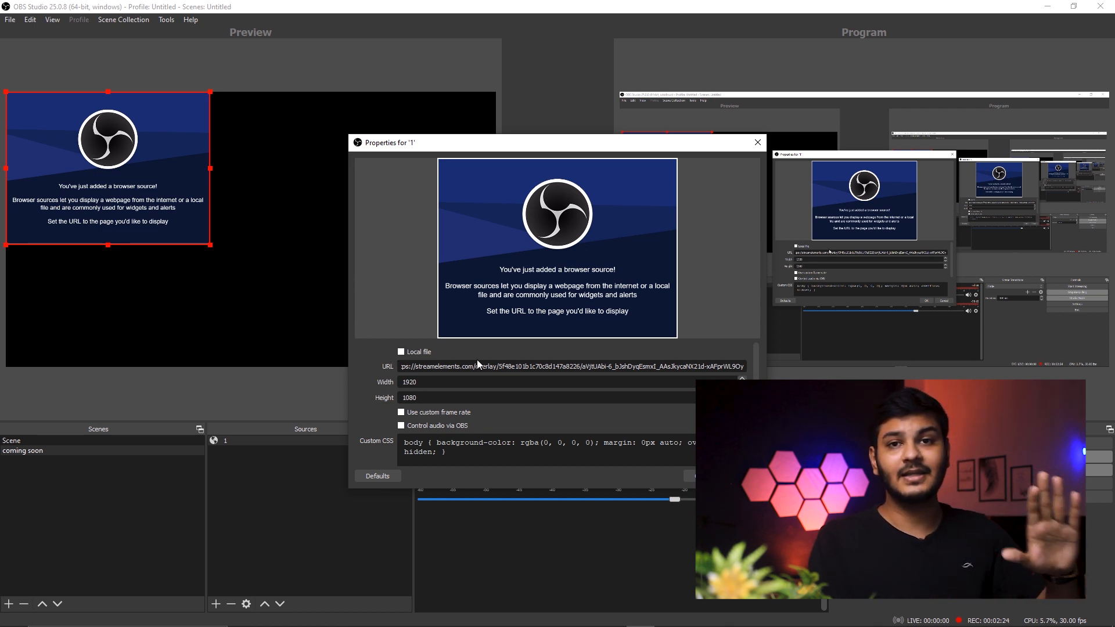
pyautogui.scroll(-2, 477, 360)
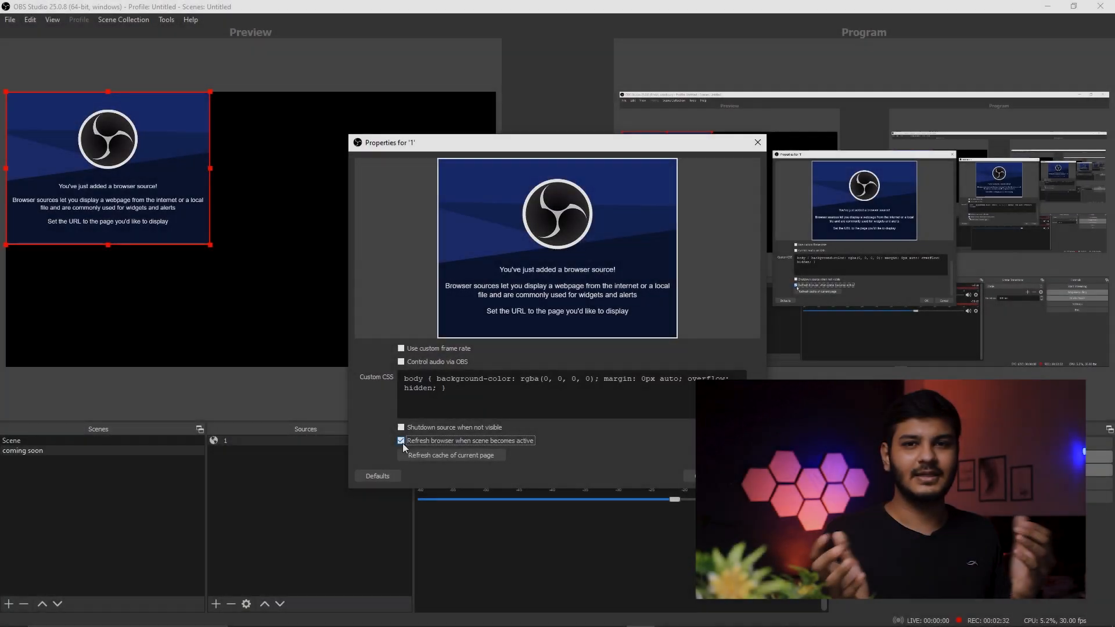
pyautogui.scroll(1, 582, 451)
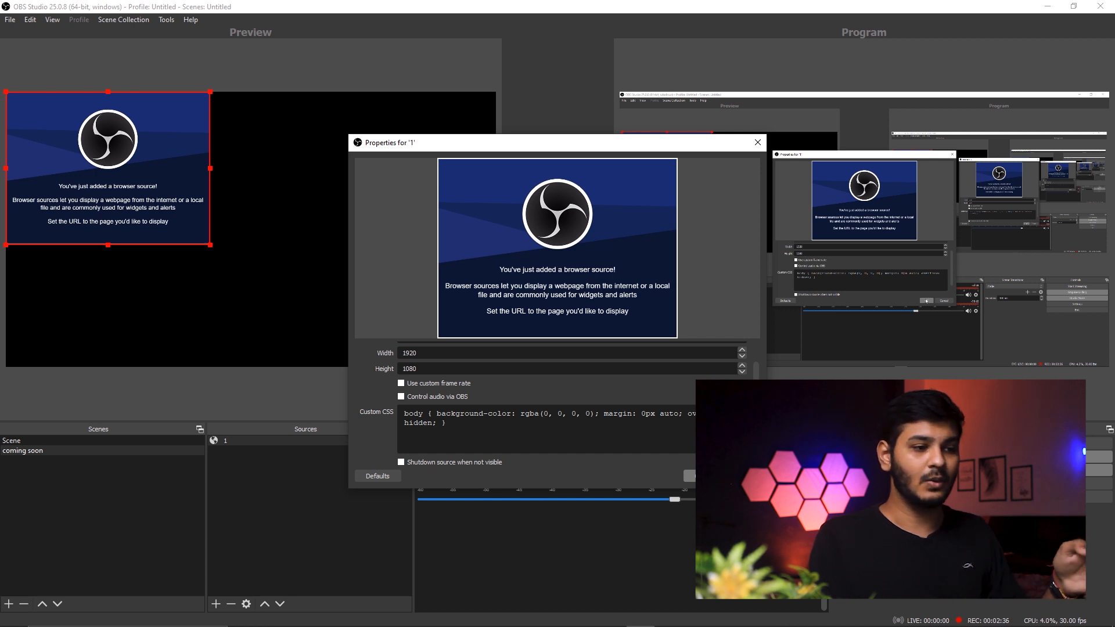
pyautogui.click(700, 476)
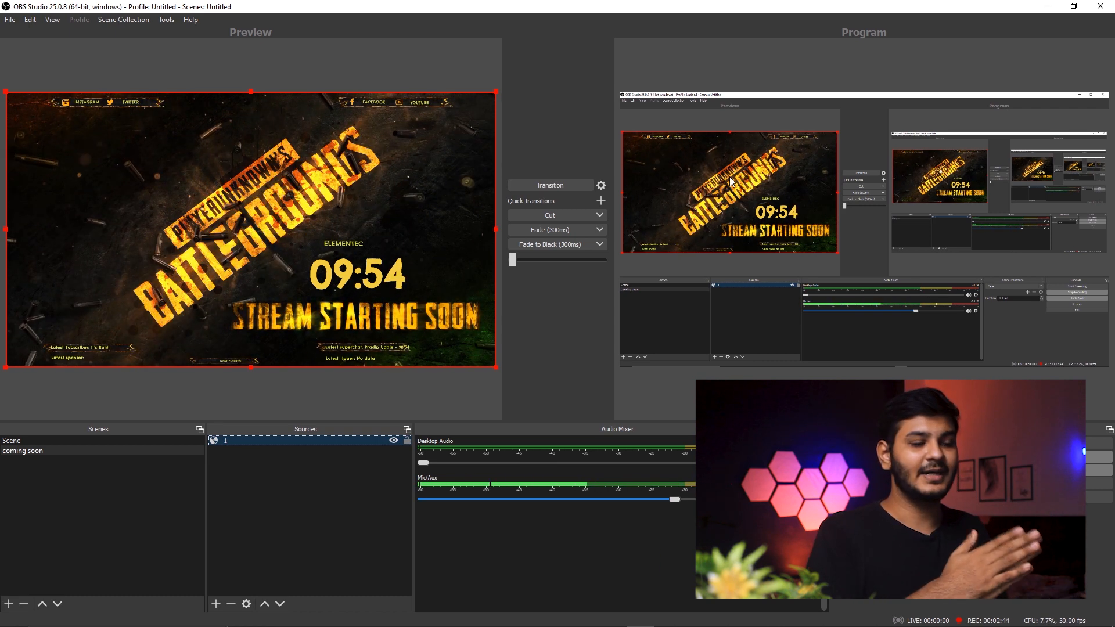
# Add another scene named "gameplay"
pyautogui.click(127, 444)
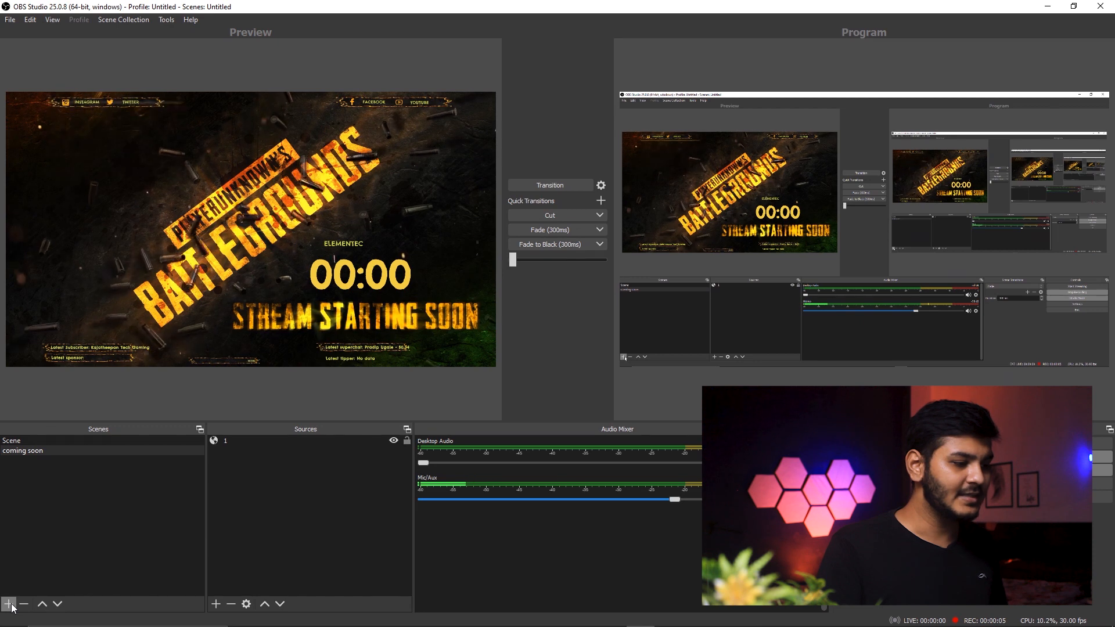
pyautogui.click(8, 604)
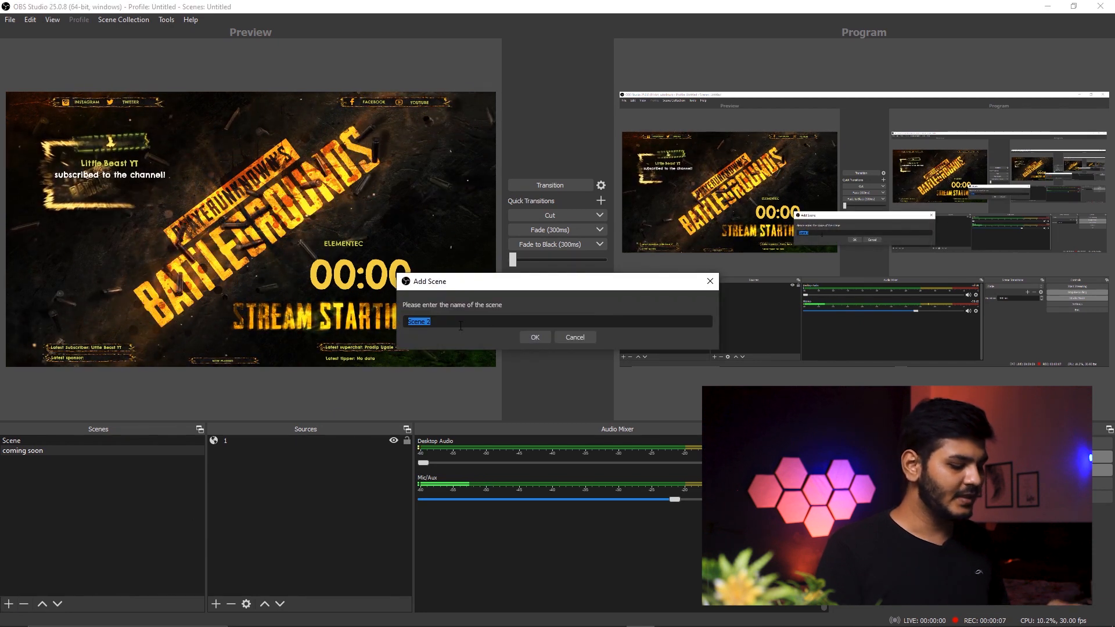
pyautogui.click(460, 326)
pyautogui.moveTo(461, 325); pyautogui.dragTo(364, 324)
pyautogui.write('ga')
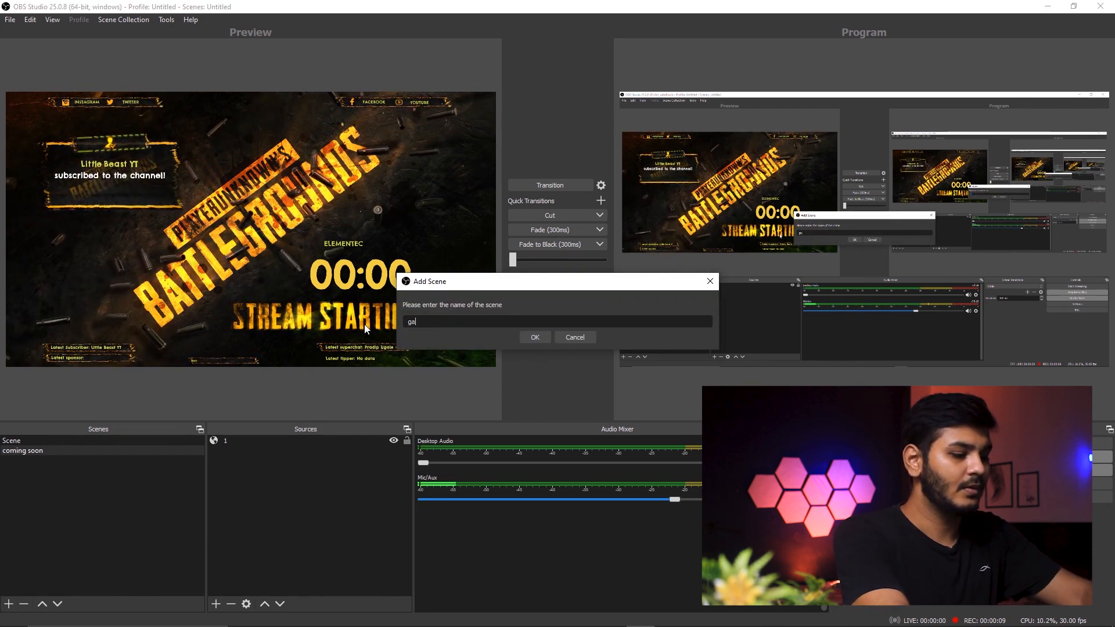
pyautogui.write('meplay')
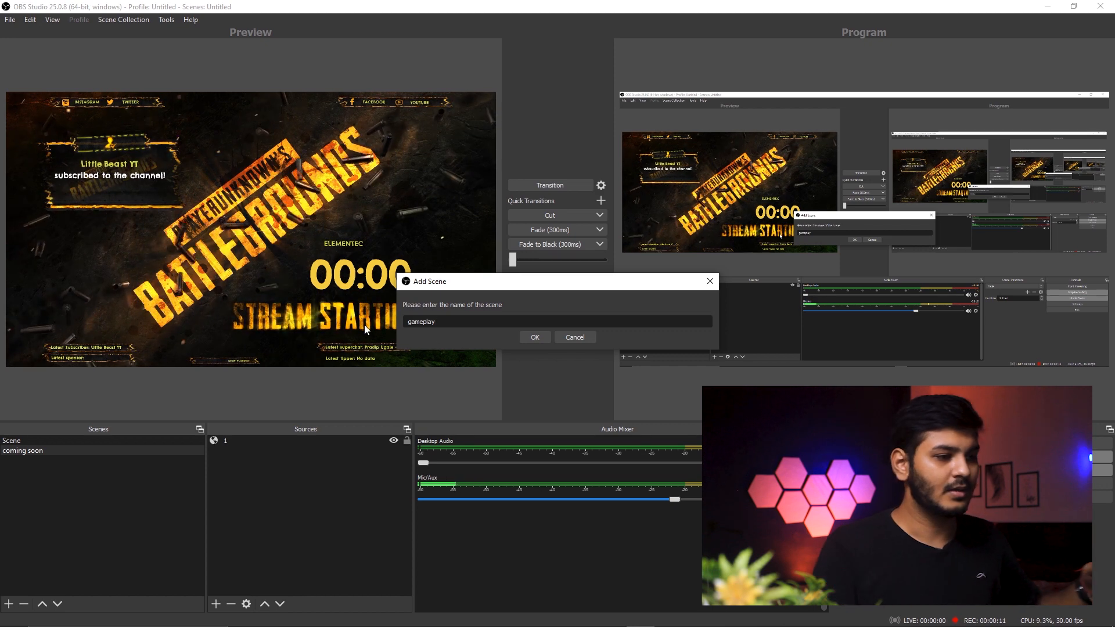
pyautogui.click(534, 335)
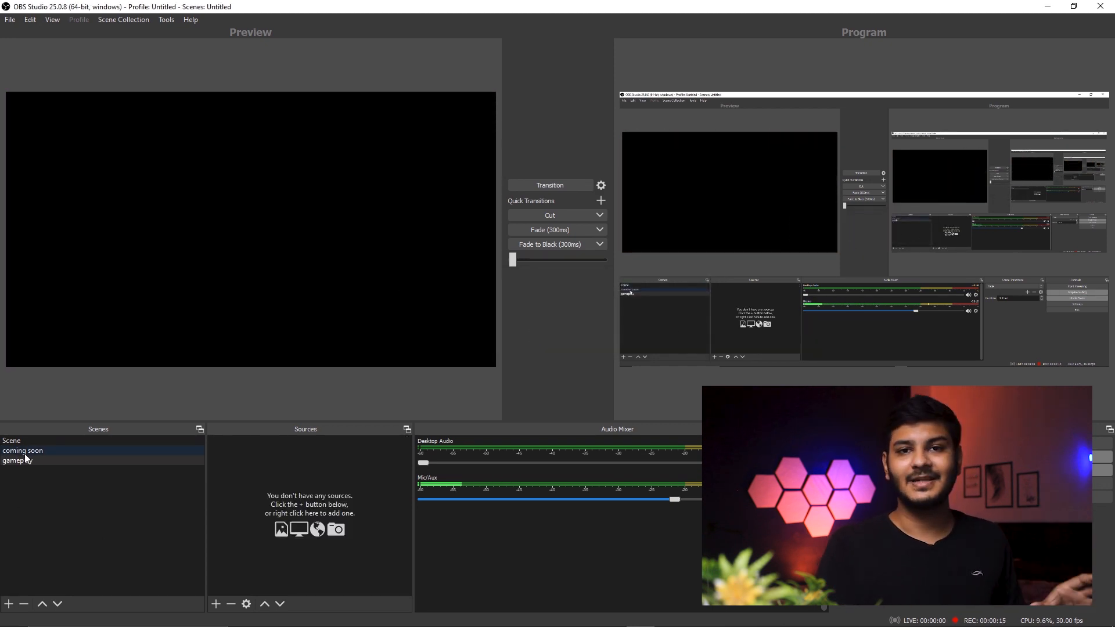
# Add a Window Capture source to the gameplay scene that captures the [scrcpy.exe]: RMX1921 window
pyautogui.click(36, 462)
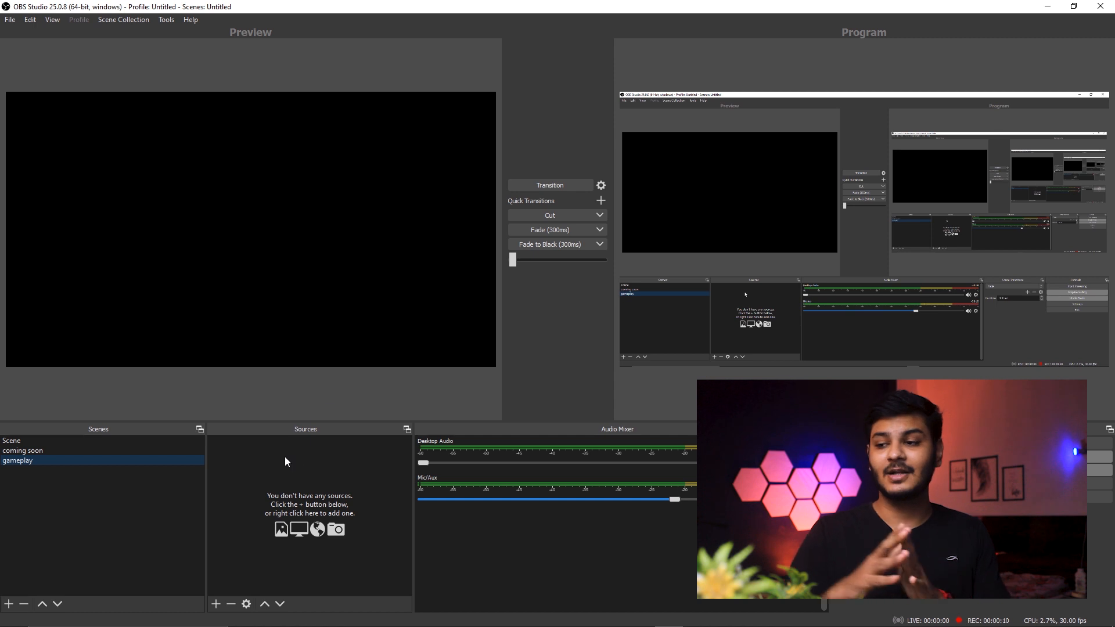
pyautogui.click(216, 604)
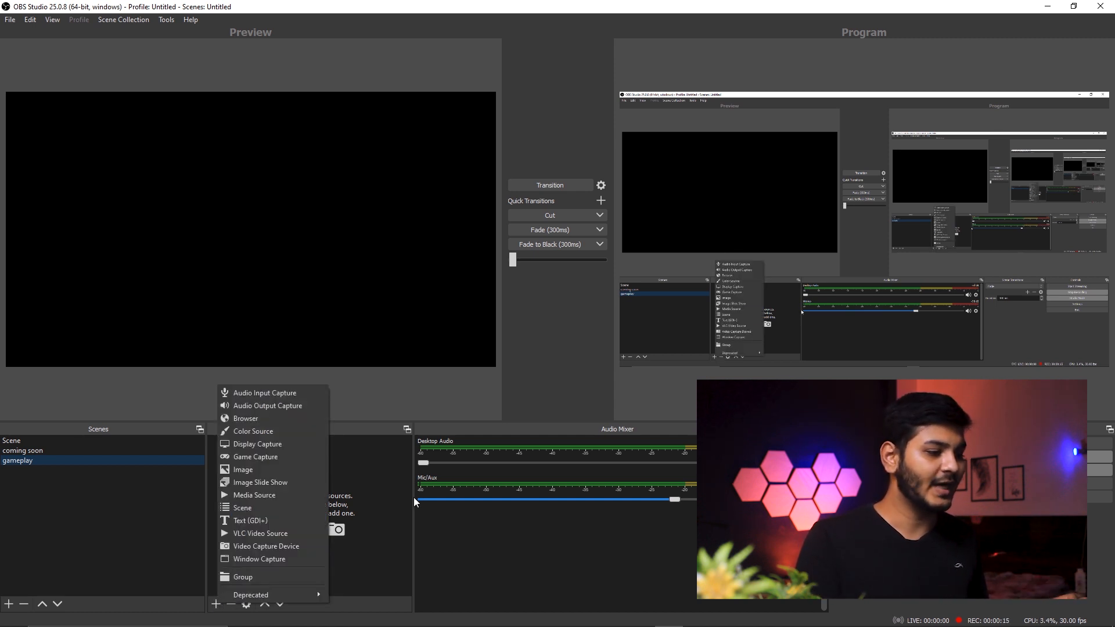
pyautogui.click(280, 560)
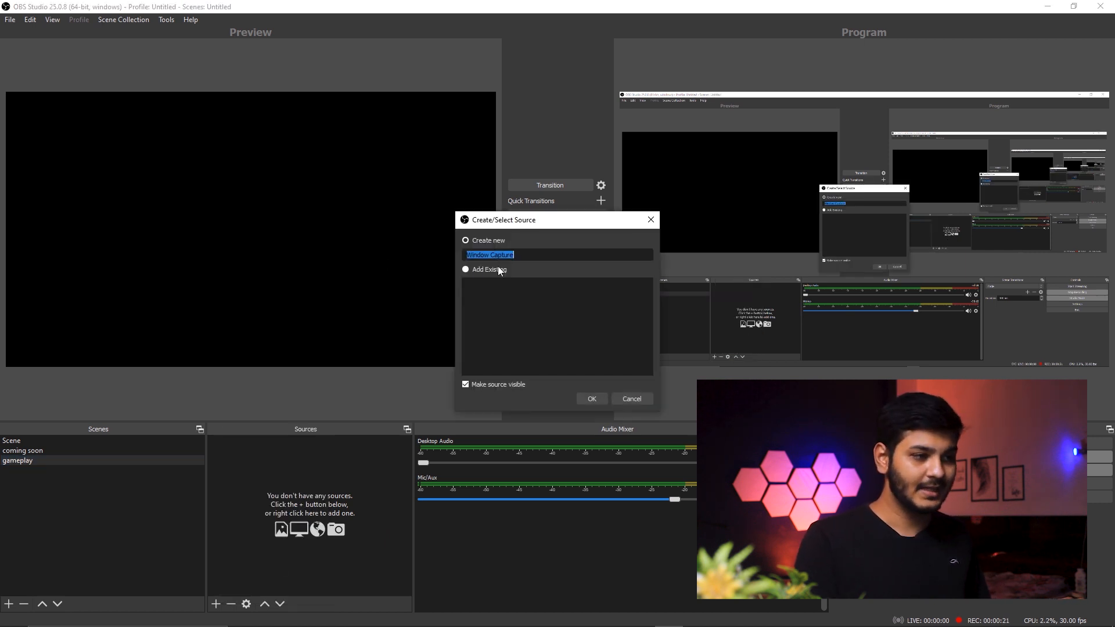
pyautogui.click(591, 399)
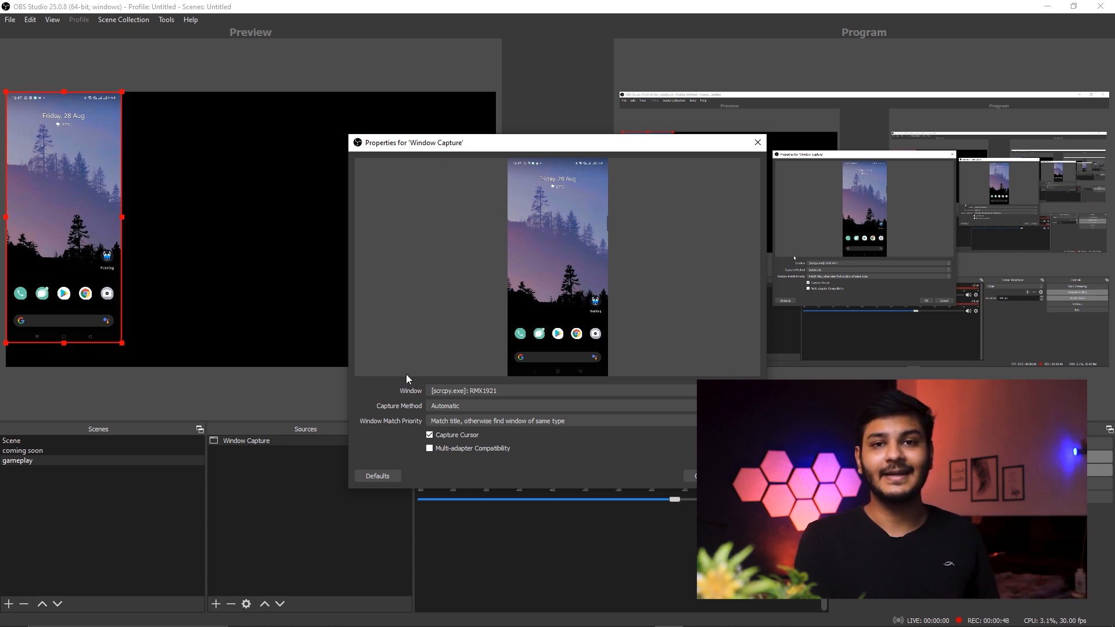
pyautogui.click(453, 392)
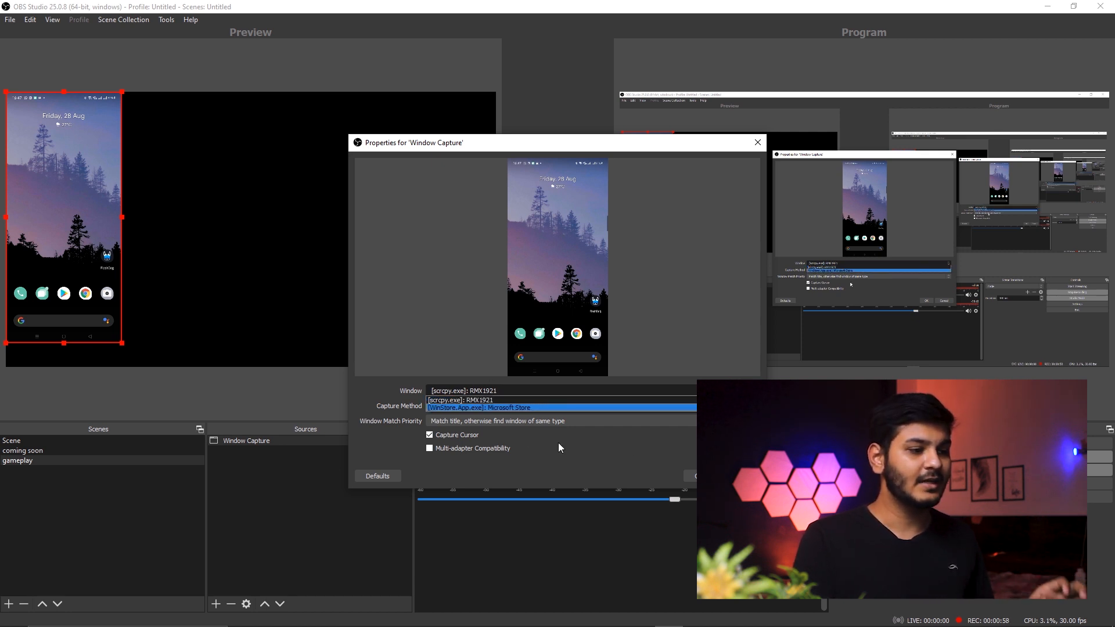
pyautogui.click(700, 477)
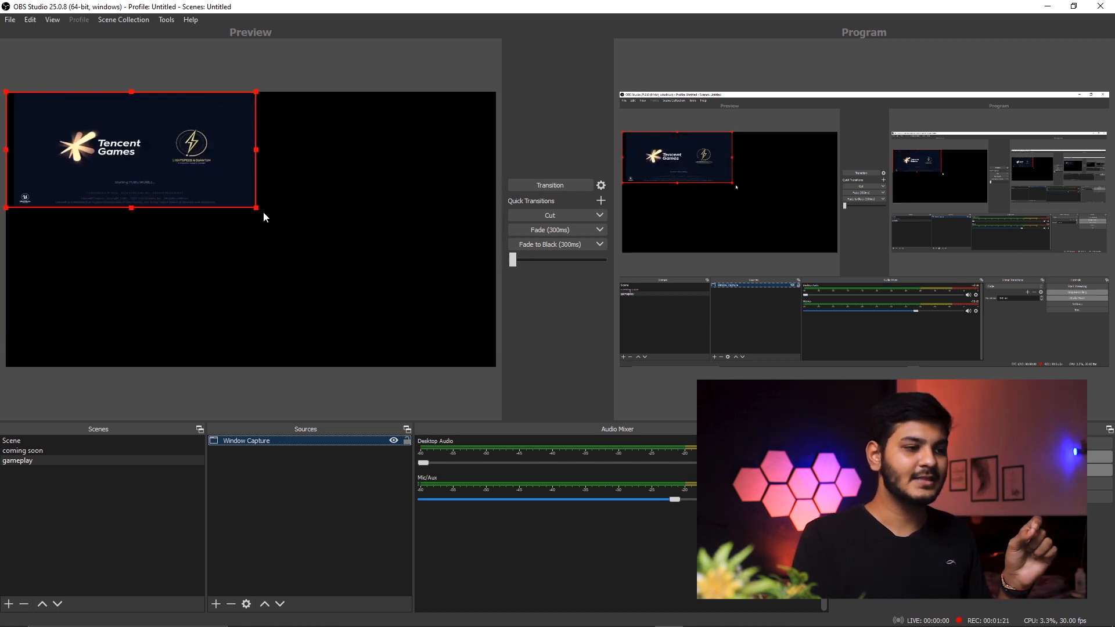
# Enlarge the captured phone window in the preview so it spans the full width of the canvas
pyautogui.moveTo(256, 209); pyautogui.dragTo(497, 311)
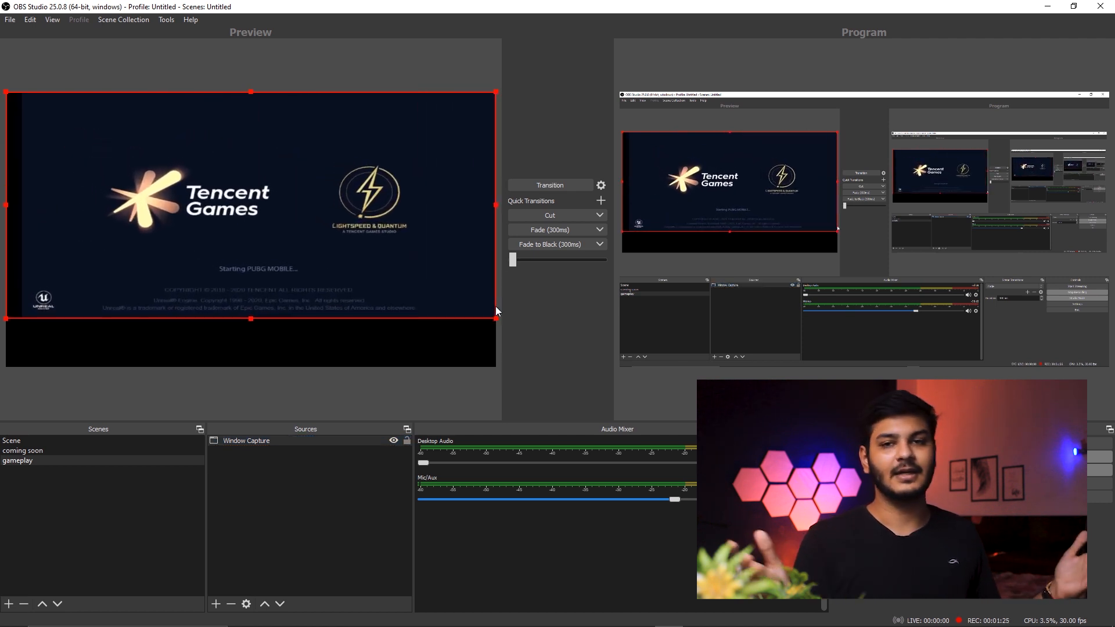
pyautogui.click(300, 343)
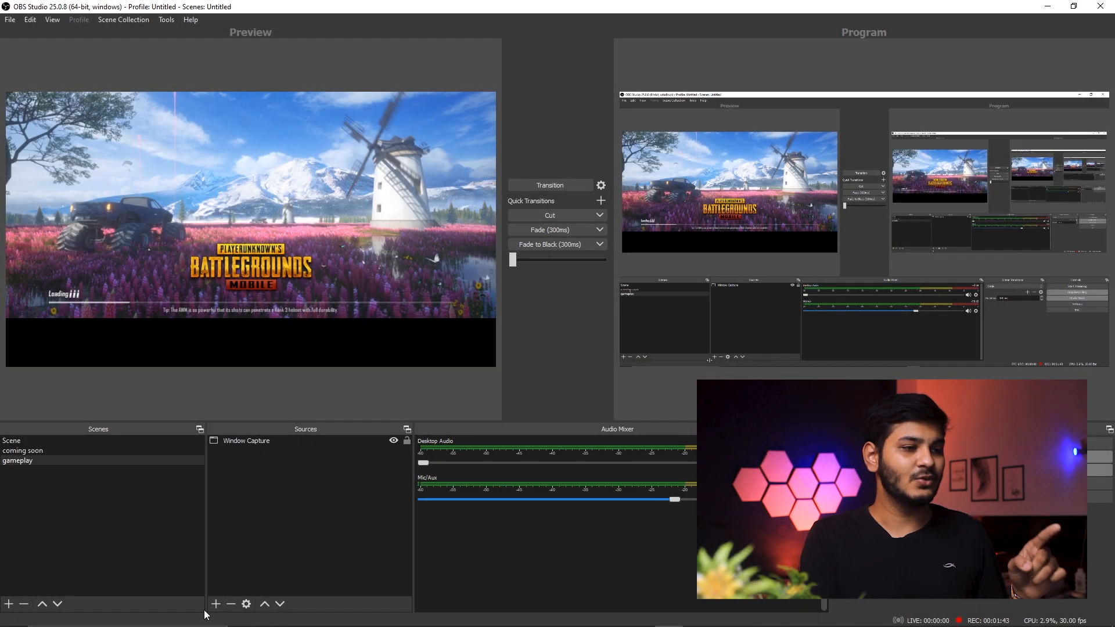
# Add a looping Media Source to the gameplay scene that plays the local file stream overlay 1.0.mov
pyautogui.click(213, 607)
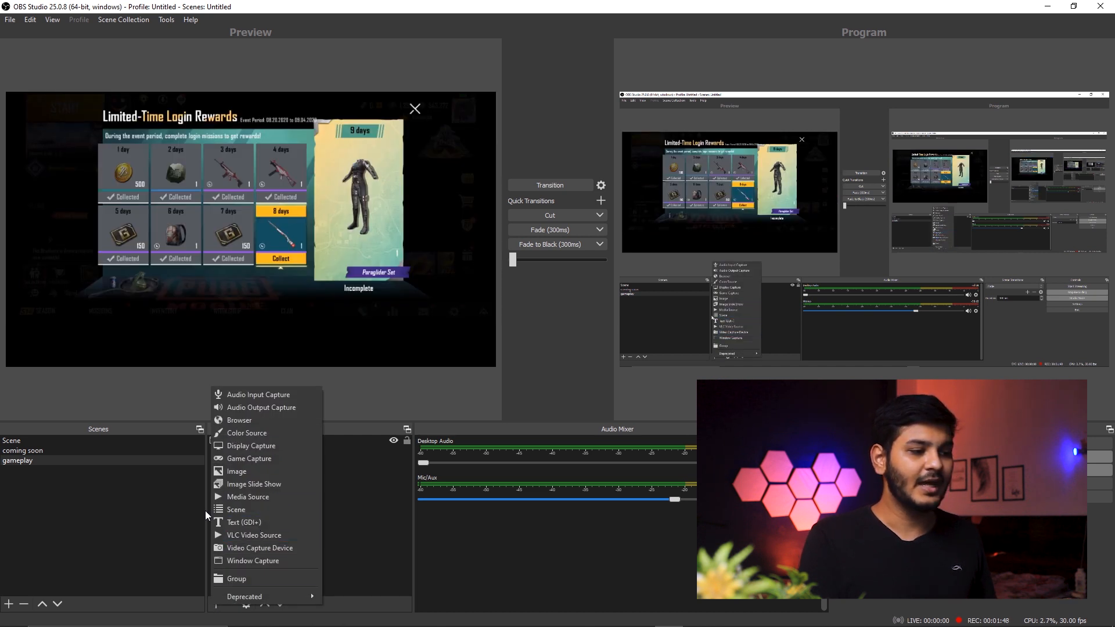
pyautogui.click(249, 496)
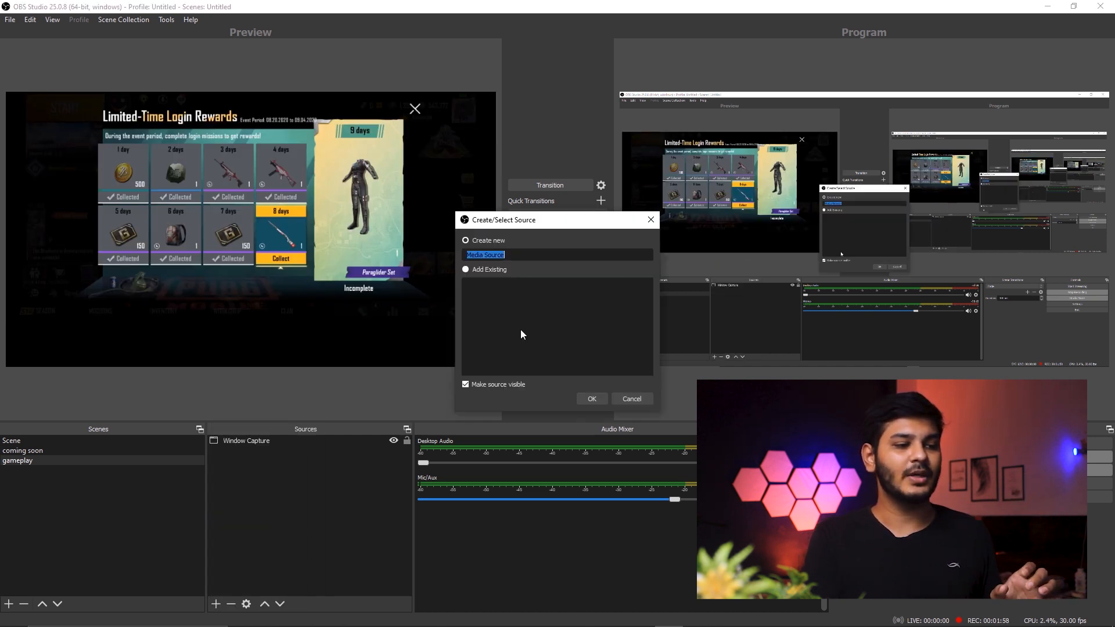
pyautogui.click(593, 401)
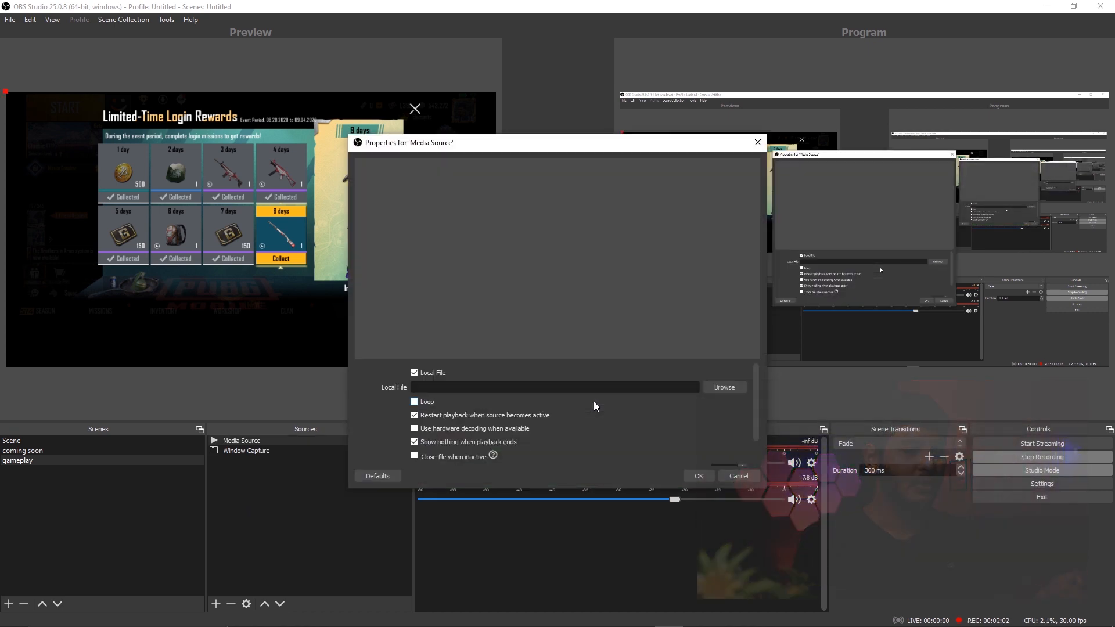
pyautogui.click(738, 388)
pyautogui.click(807, 449)
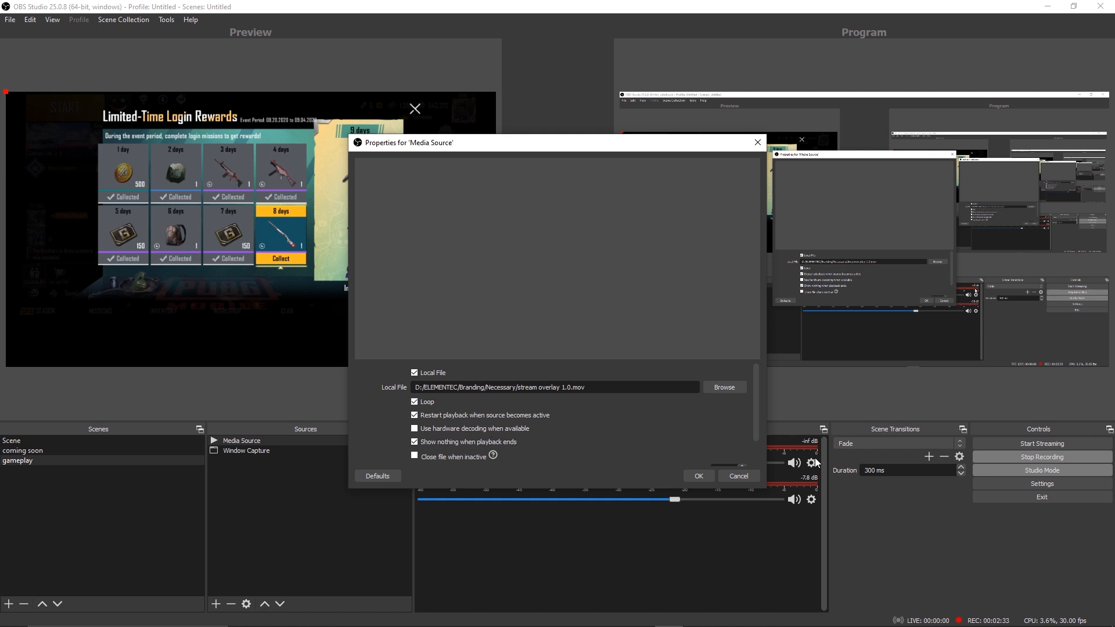
pyautogui.click(692, 476)
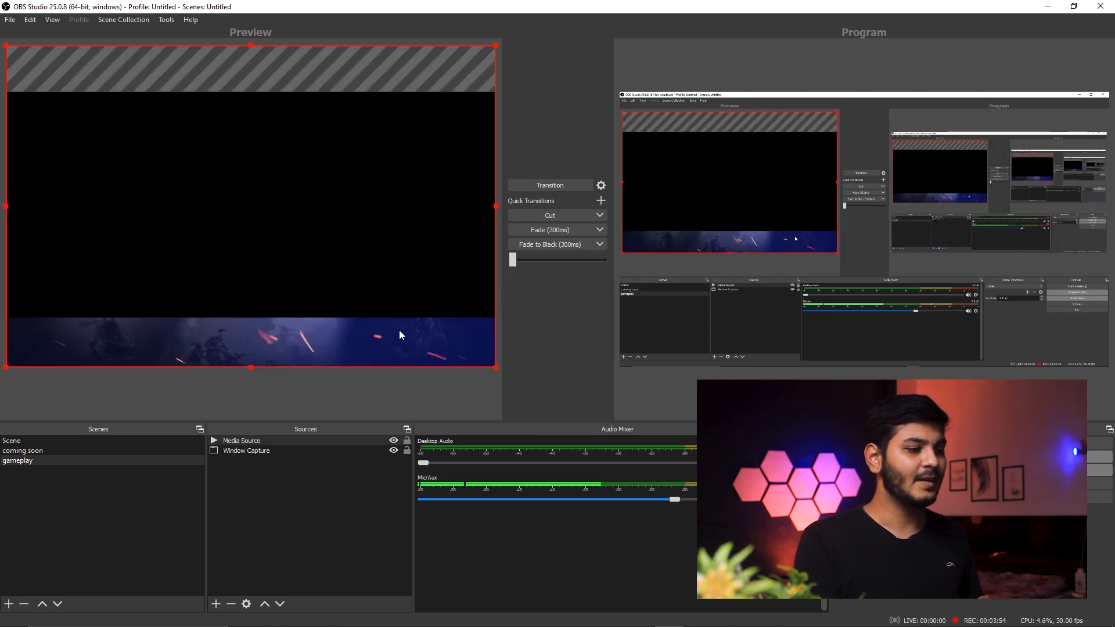
pyautogui.click(226, 412)
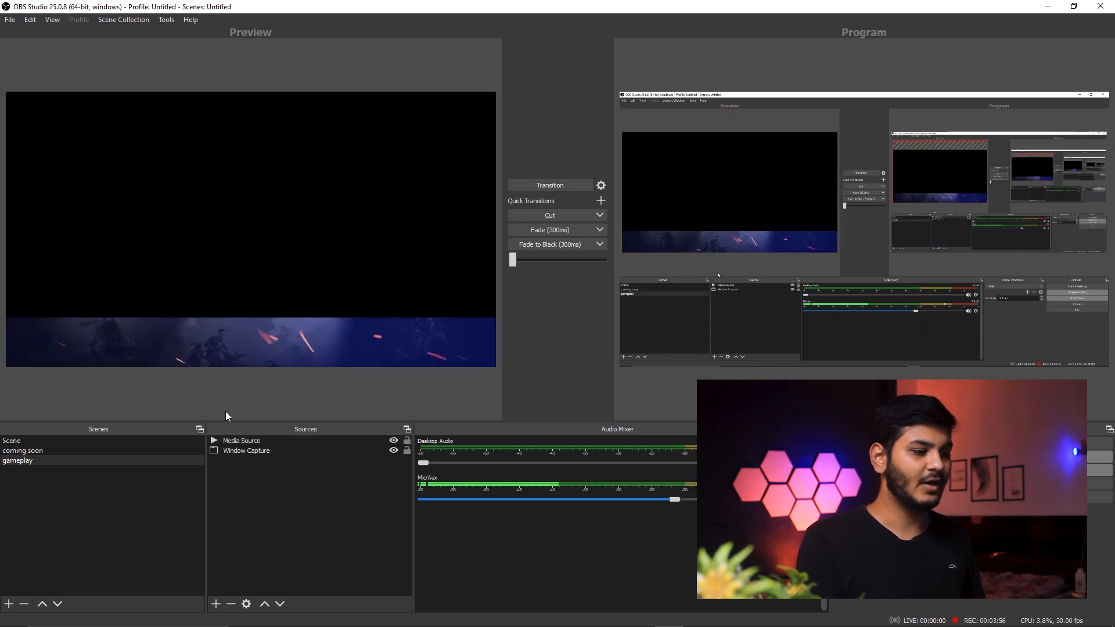
# Move the Media Source below the Window Capture in the gameplay scene's source order
pyautogui.click(71, 462)
pyautogui.click(247, 451)
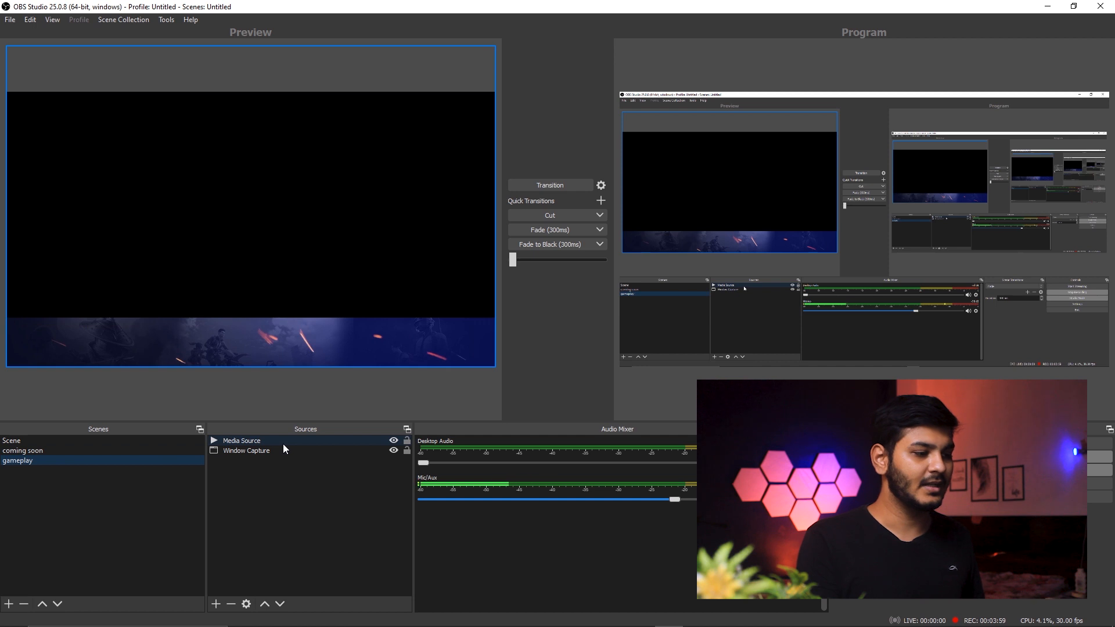
pyautogui.click(242, 440)
pyautogui.moveTo(242, 440); pyautogui.dragTo(241, 454)
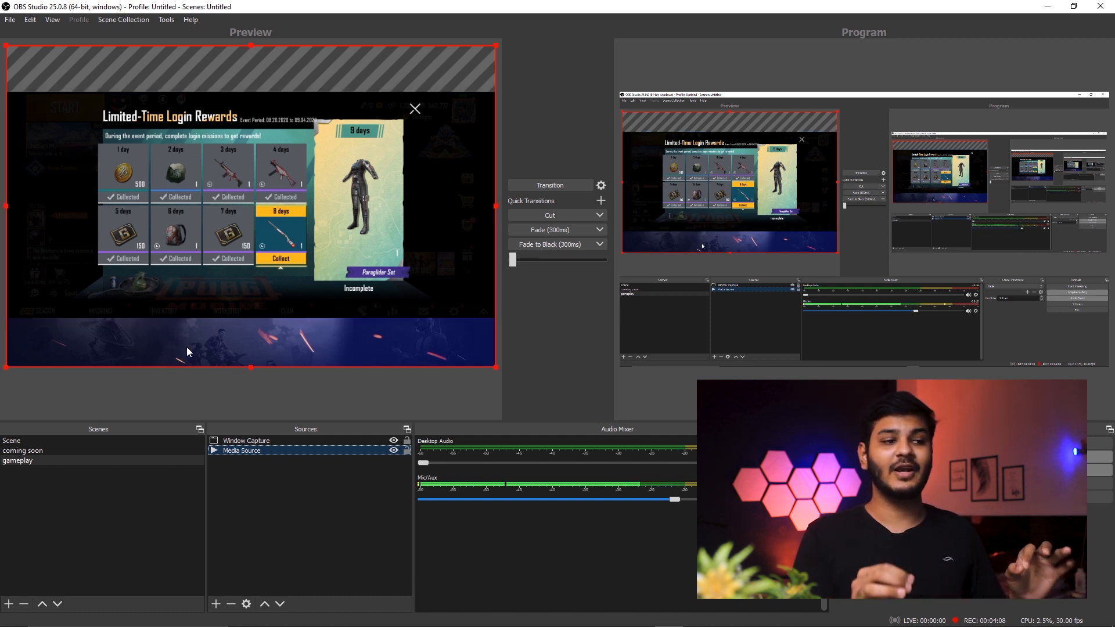
pyautogui.click(280, 489)
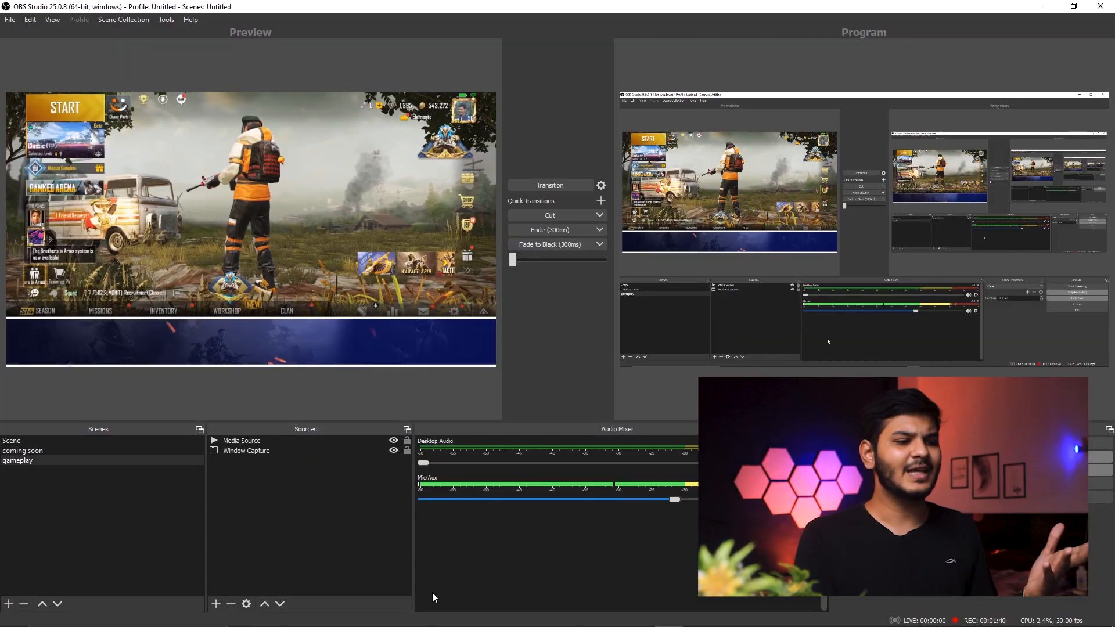
# Add a Video Capture Device source using the HP TrueVision HD Camera and place its picture in the canvas's lower-right corner
pyautogui.click(216, 605)
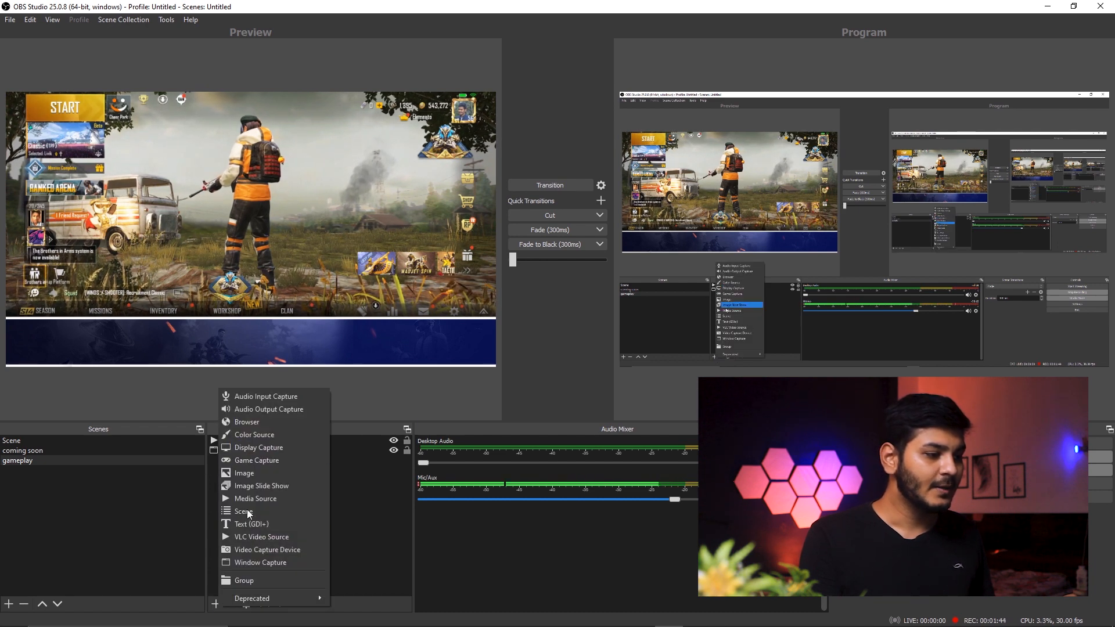
pyautogui.click(385, 546)
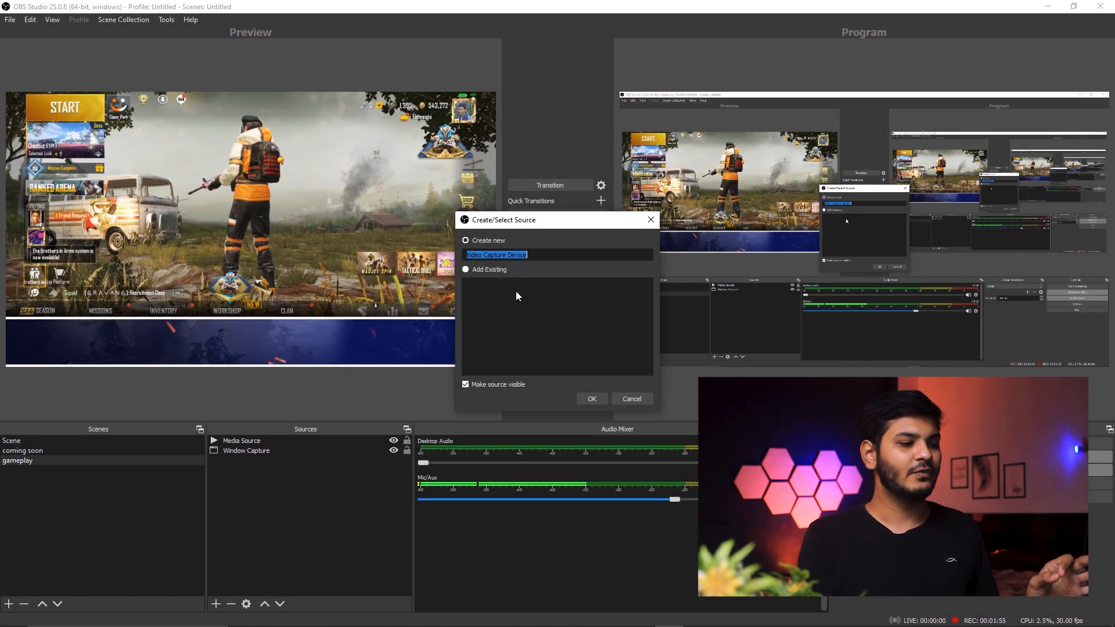
pyautogui.click(597, 399)
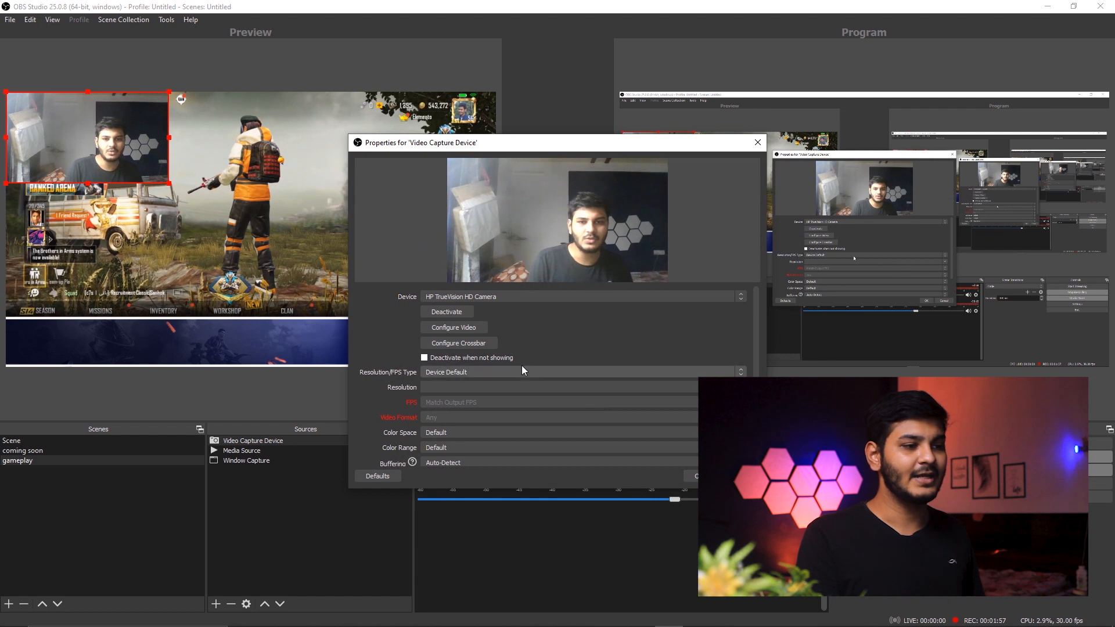
pyautogui.click(482, 297)
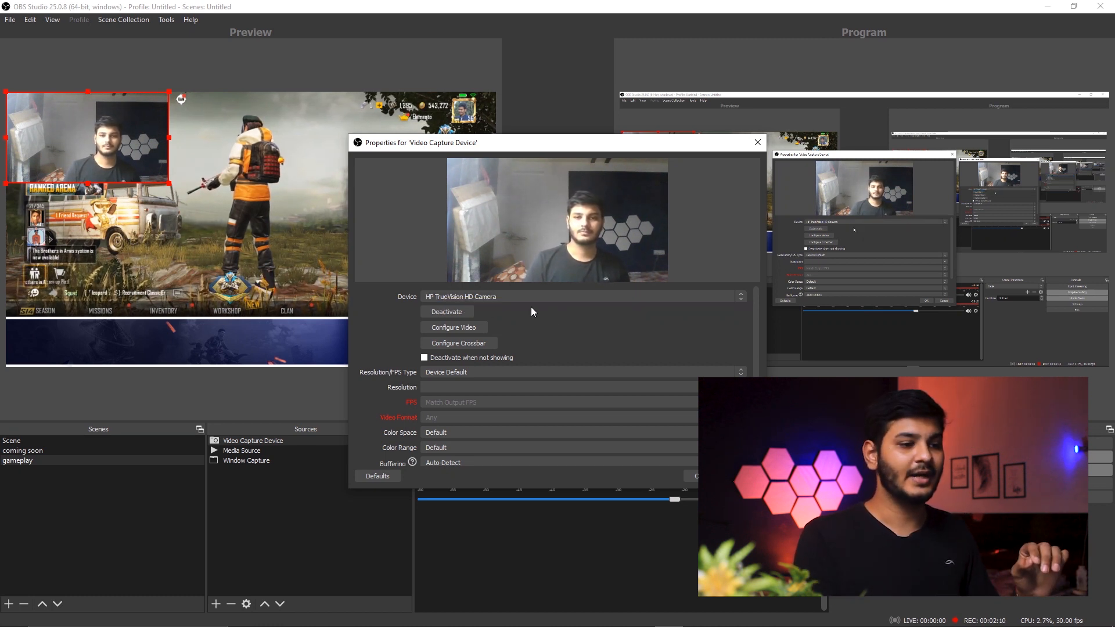
pyautogui.click(541, 328)
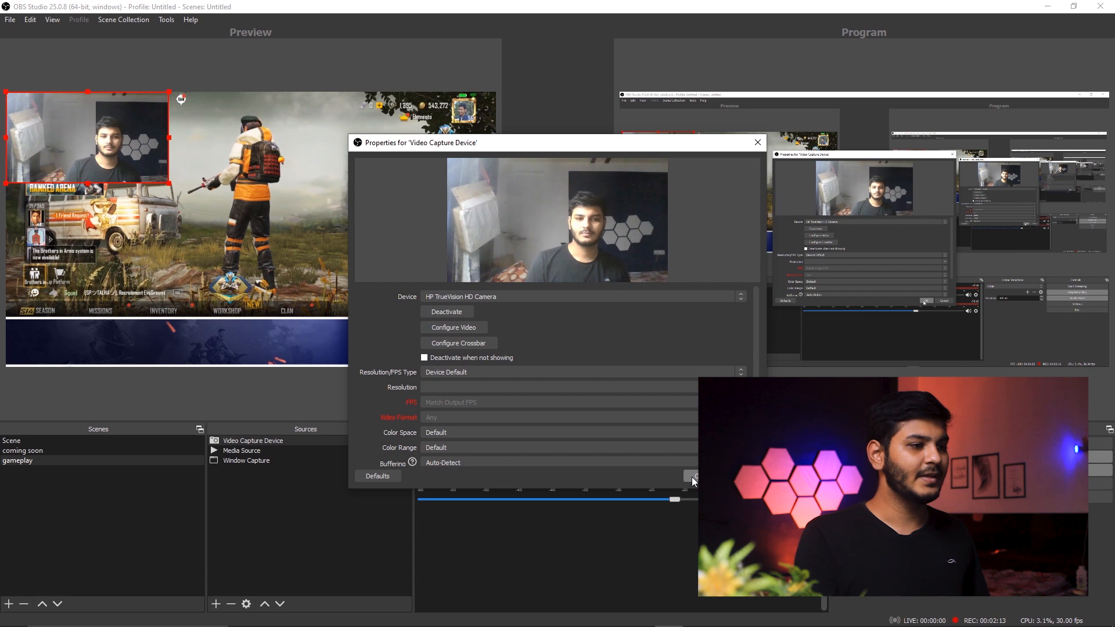
pyautogui.click(692, 476)
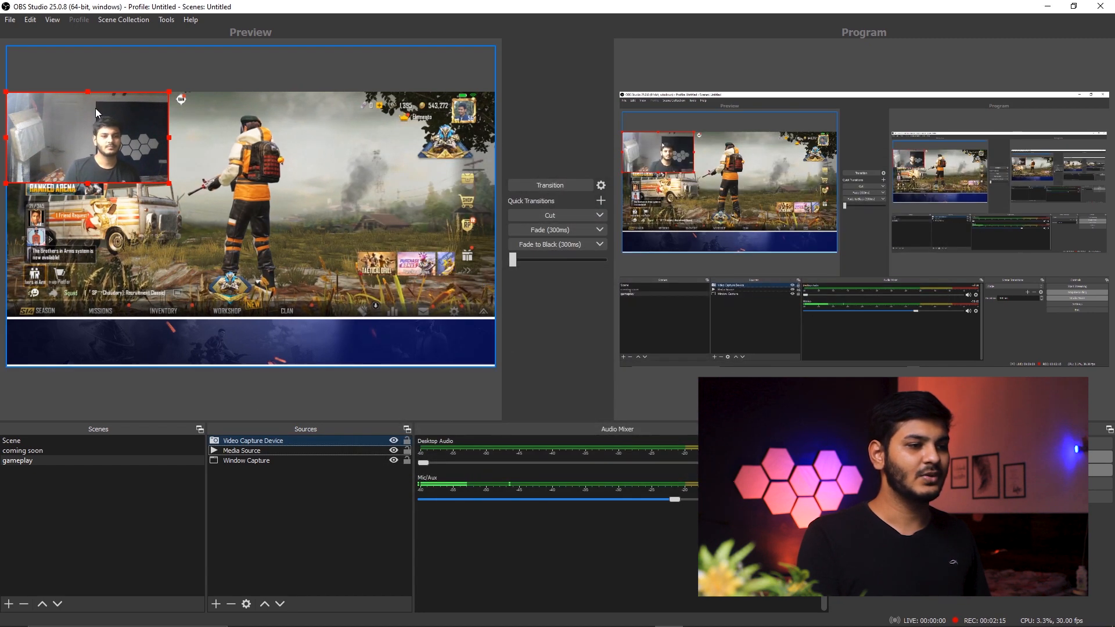
pyautogui.moveTo(53, 158); pyautogui.dragTo(372, 334)
pyautogui.click(348, 499)
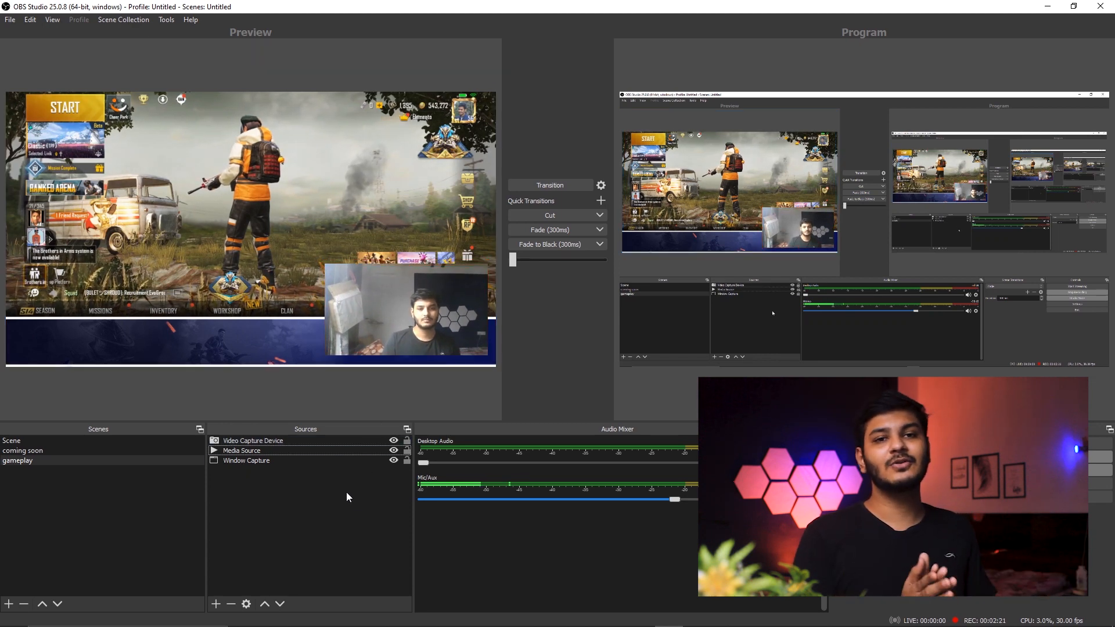